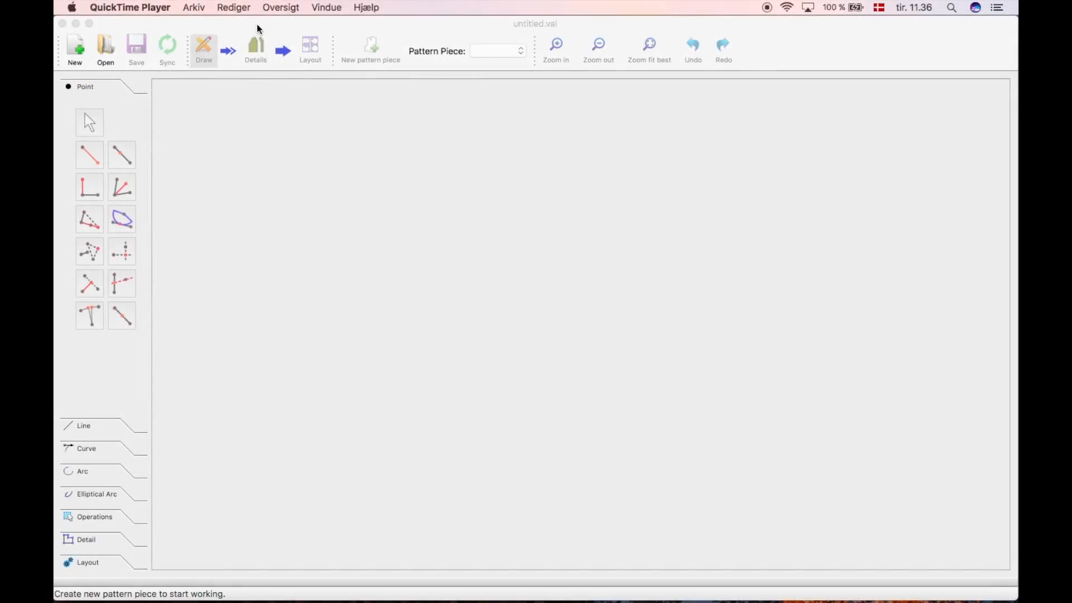
Open the Tape measurement editor from the empty pattern window
left_click(258, 21)
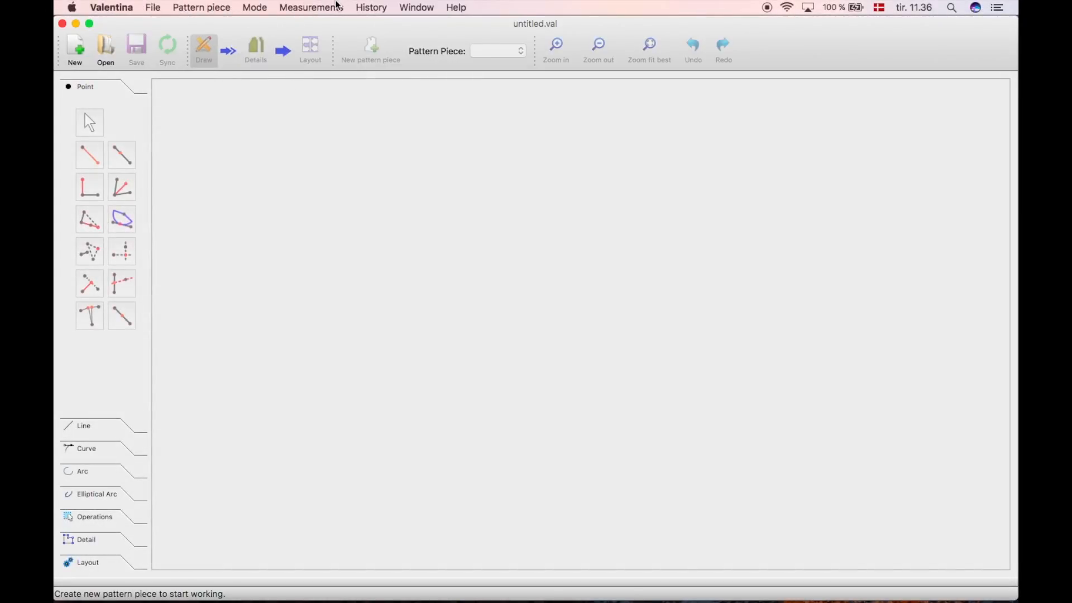
left_click(311, 9)
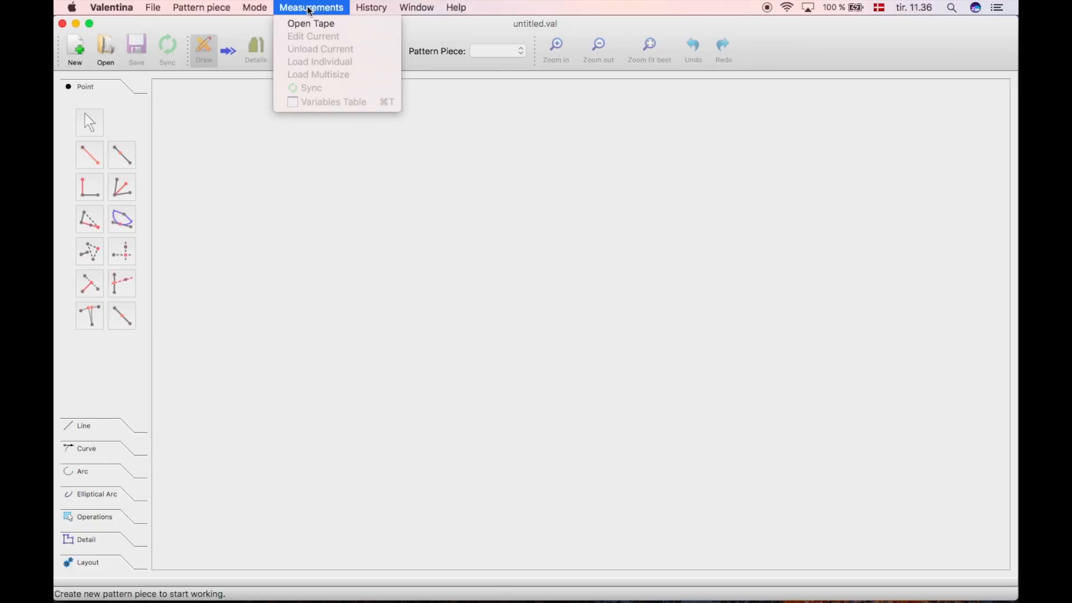
left_click(306, 24)
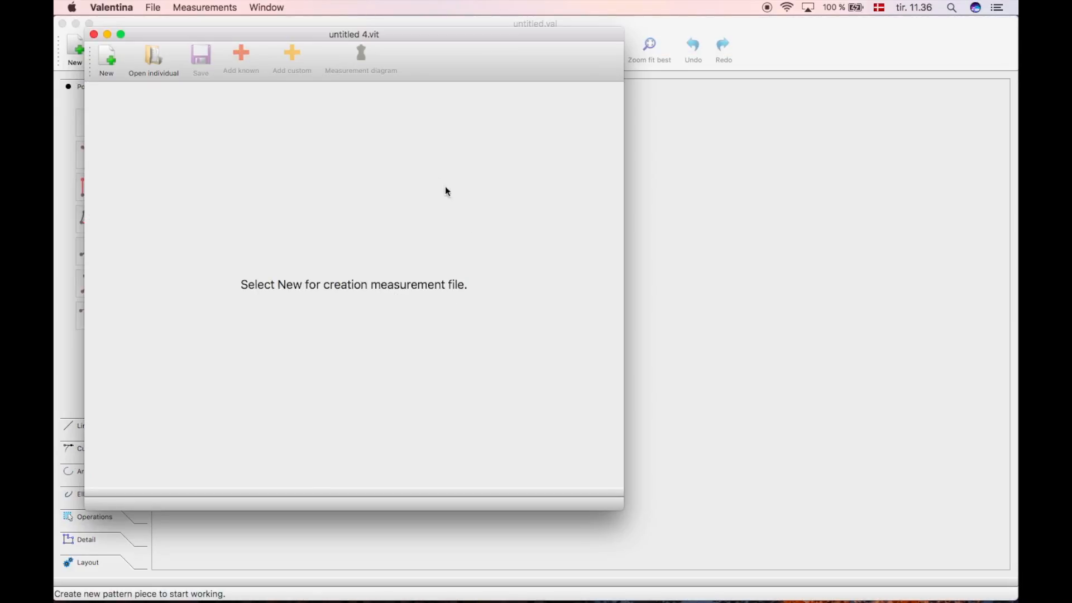
Create a new measurement file of type Individual with Centimeters as the unit
left_click(109, 59)
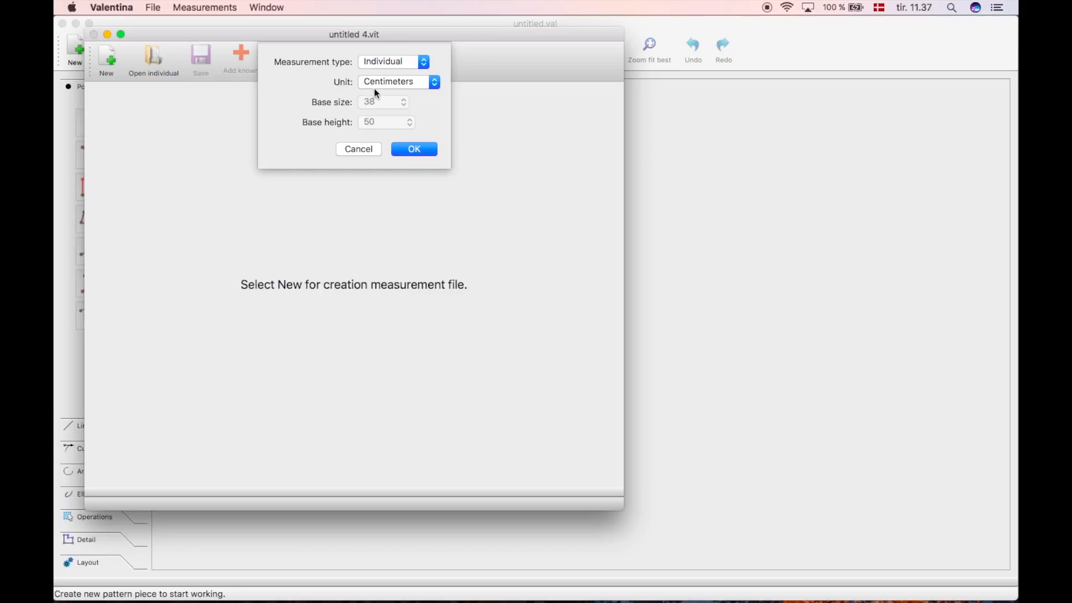
left_click(385, 62)
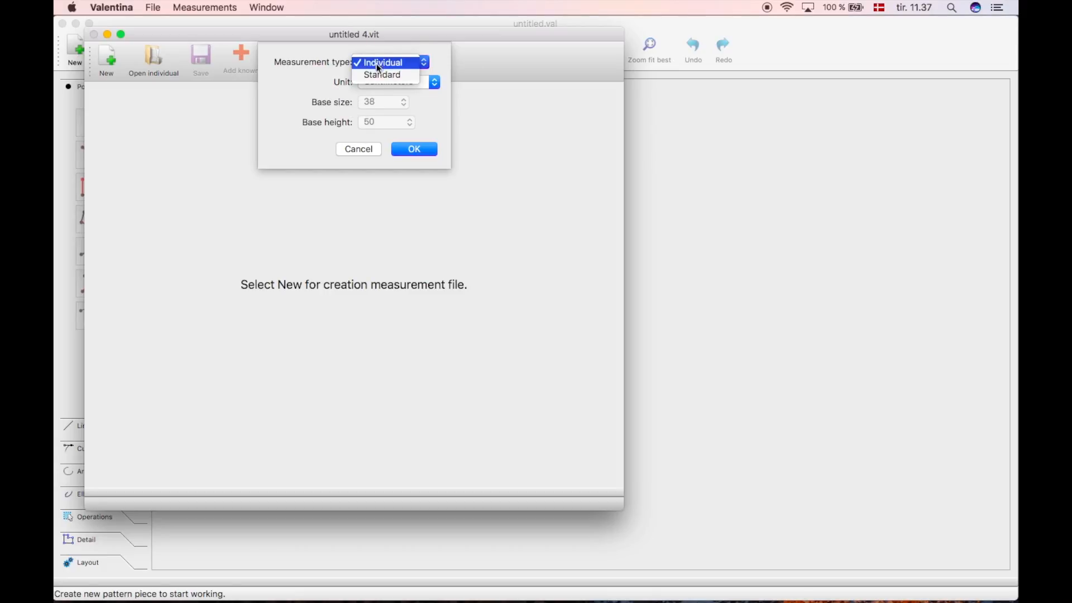
left_click(381, 65)
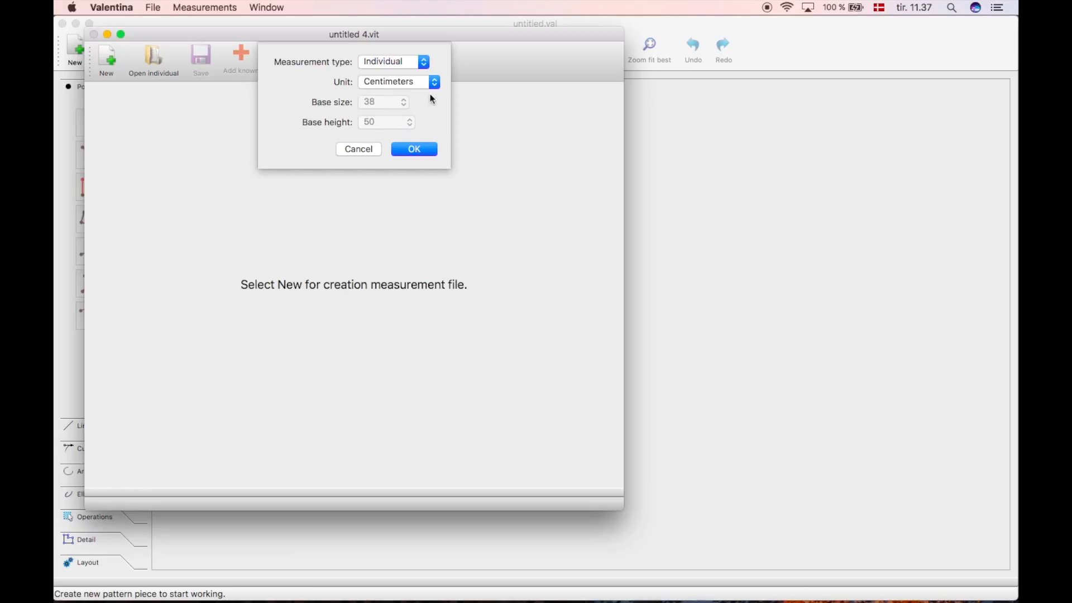
left_click(387, 84)
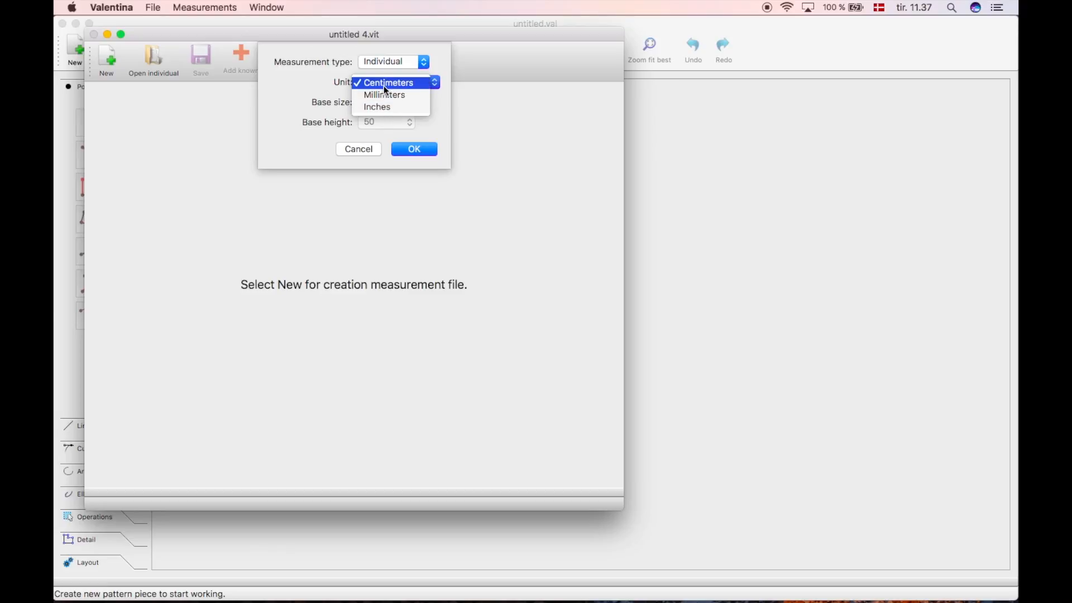
left_click(384, 84)
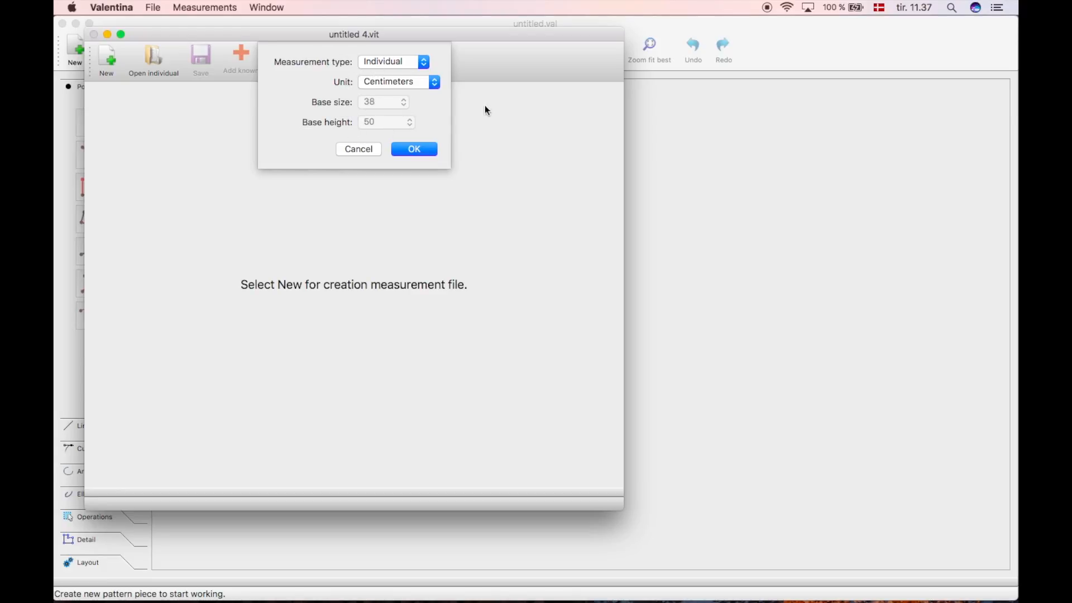
left_click(414, 150)
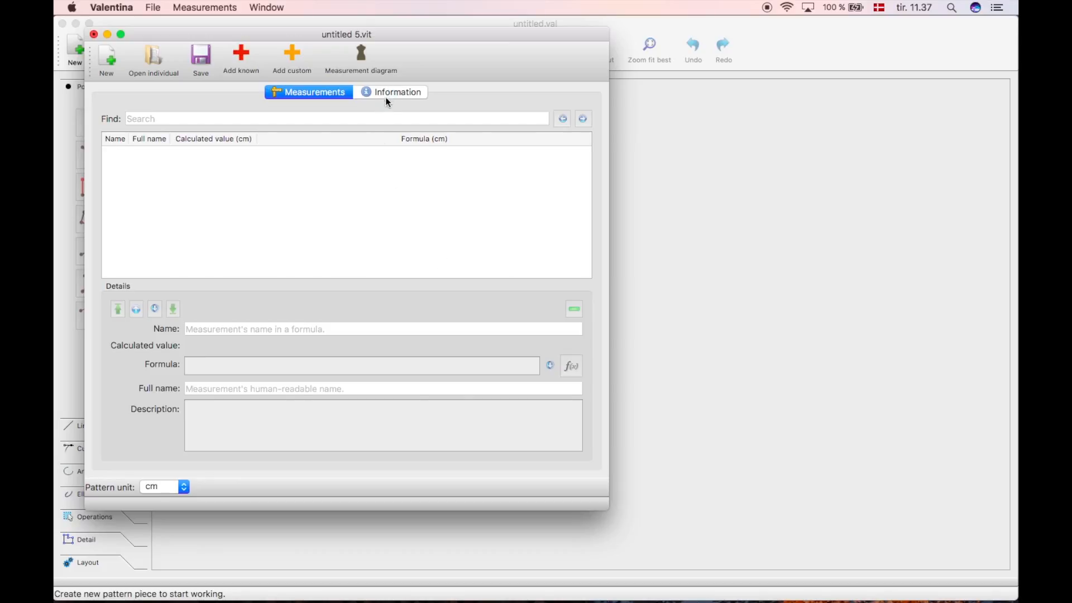
Set the file's PM system to Aldrich/Women (p42), choose the customer's gender, and return to the measurements list
left_click(399, 99)
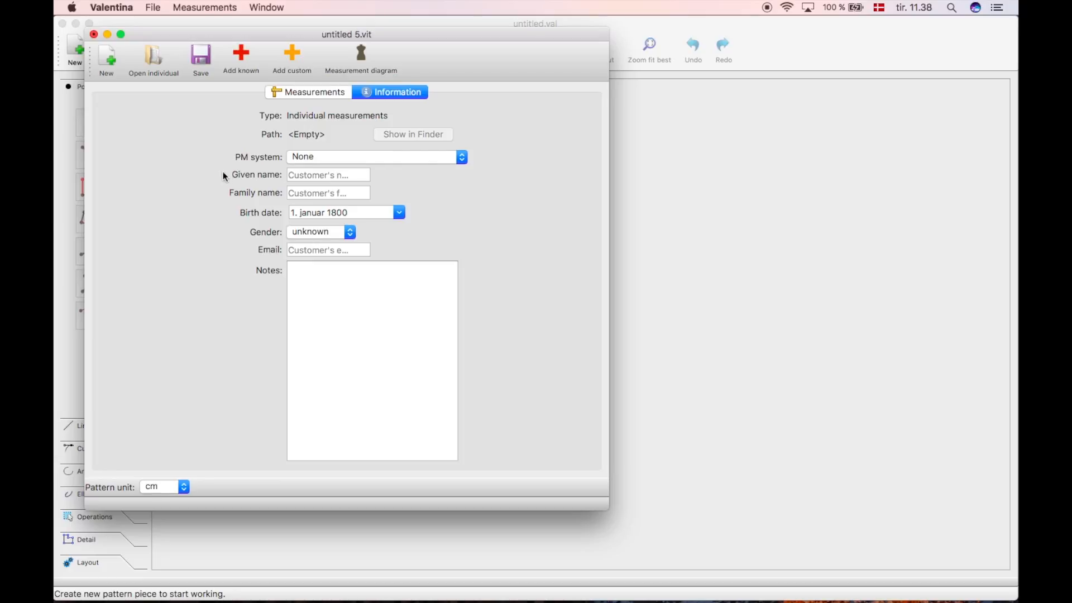
left_click(308, 160)
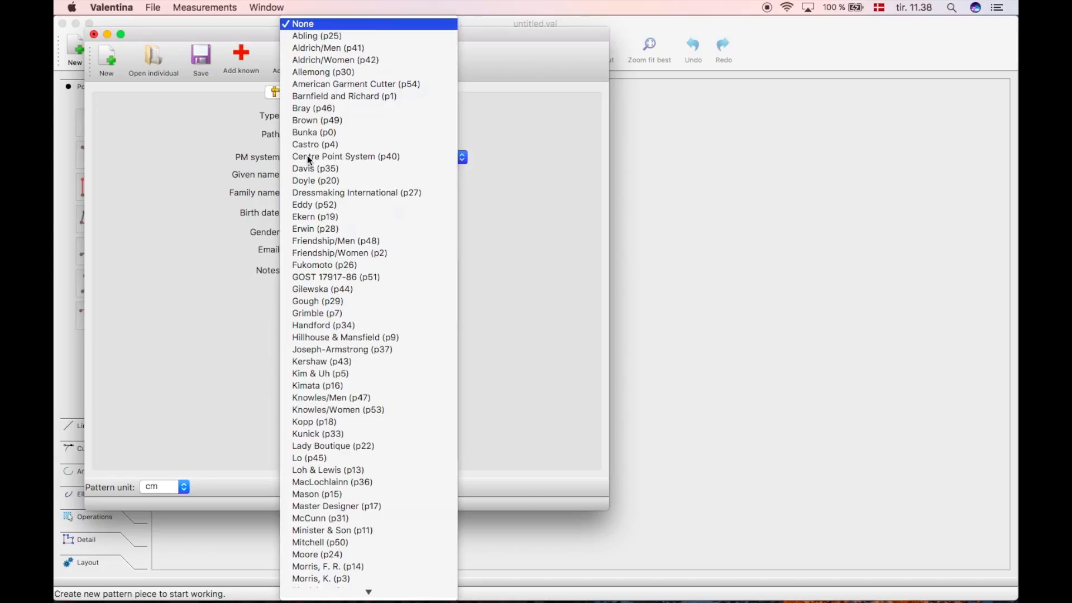
left_click(321, 60)
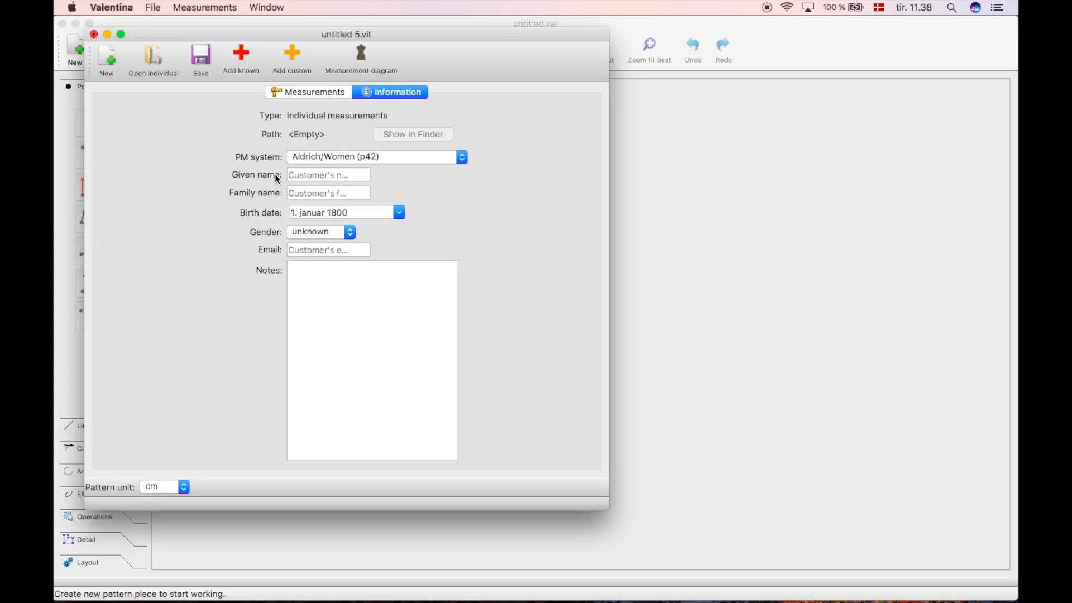
left_click(317, 230)
left_click(306, 256)
left_click(316, 94)
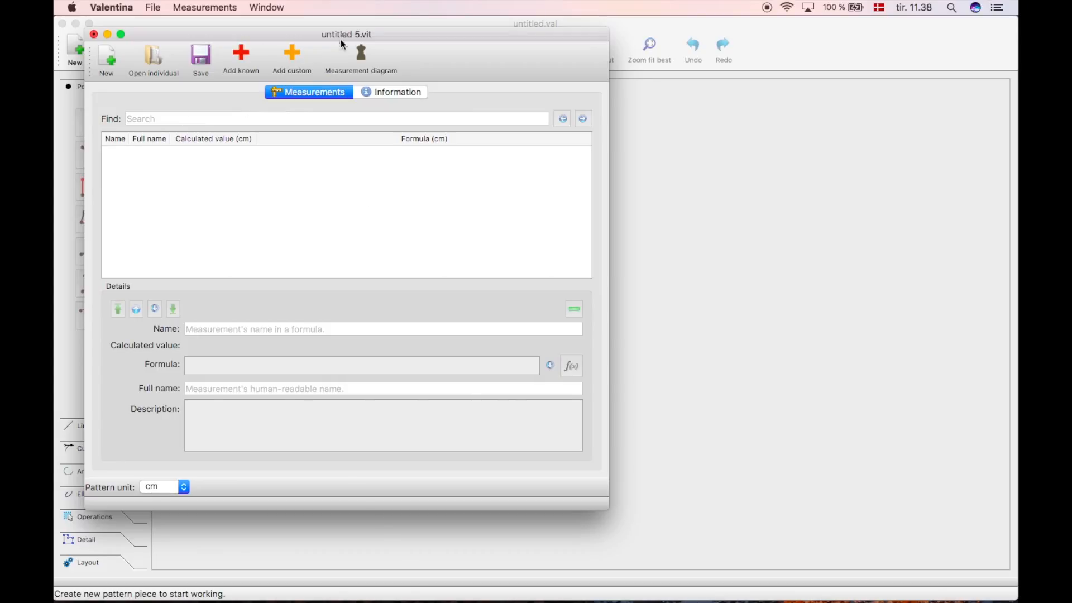
Bring up Size Chart.pdf in Acrobat Reader and arrange it side by side with the measurement window
mouse_move(345, 39)
left_mouse_down()
mouse_move(314, 36)
mouse_move(325, 39)
left_mouse_up()
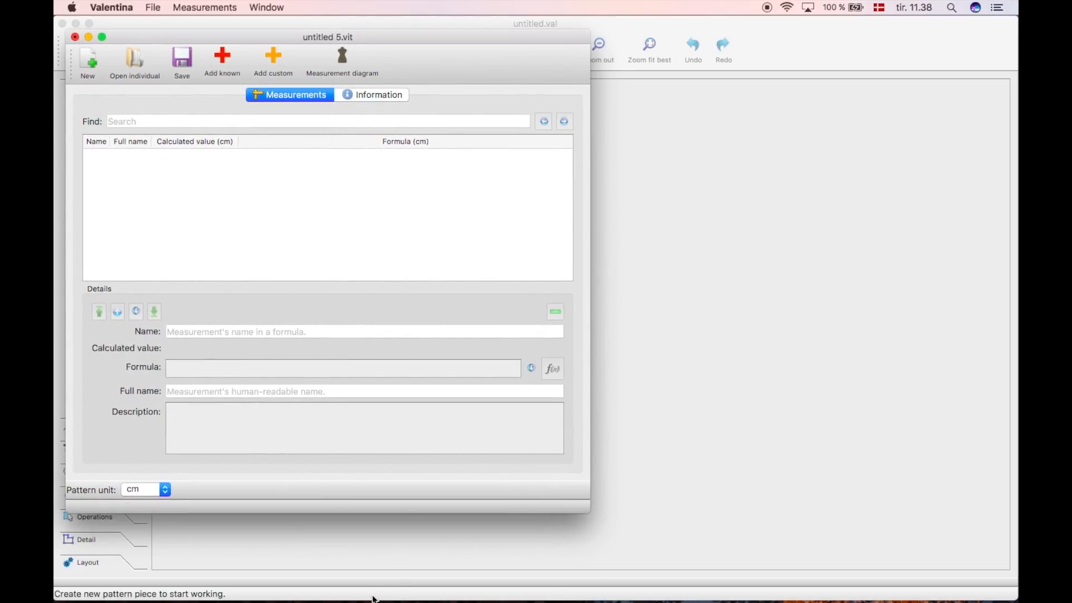
mouse_move(566, 601)
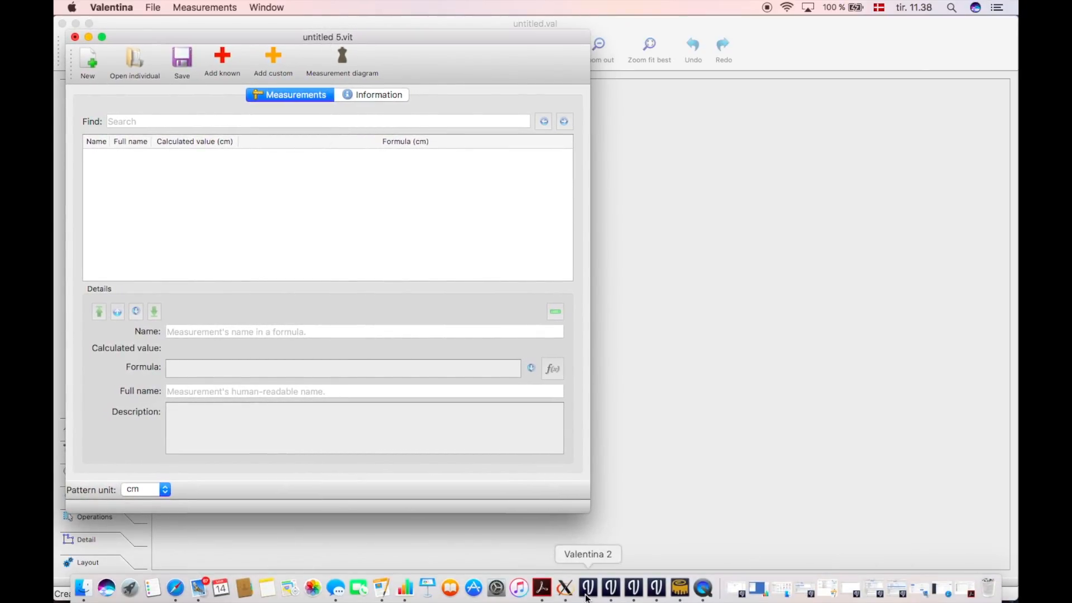
left_click(556, 589)
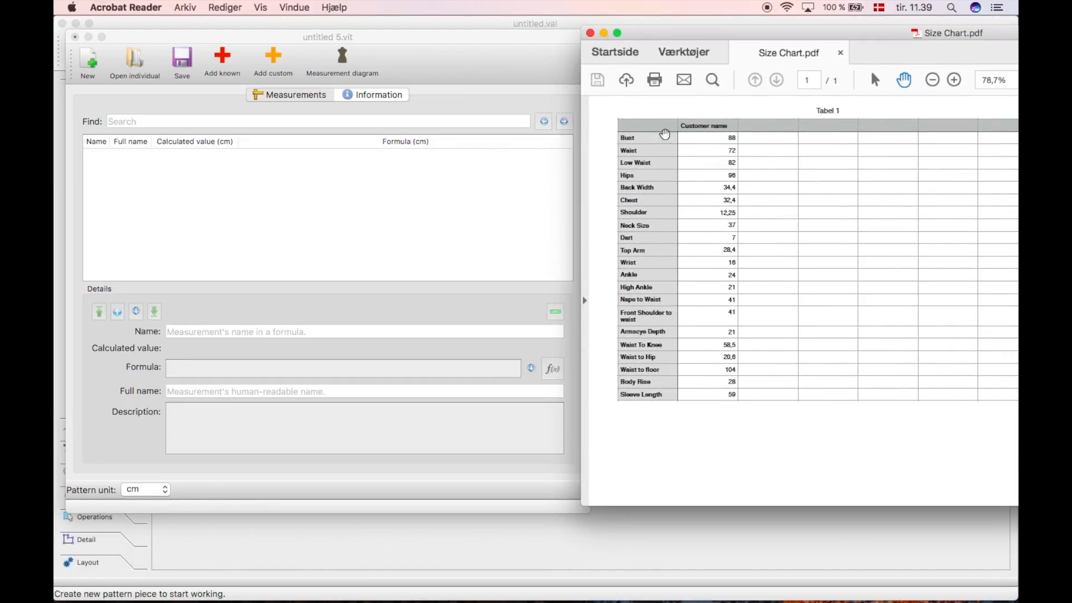
mouse_move(582, 123)
left_mouse_down()
mouse_move(605, 122)
mouse_move(591, 120)
left_mouse_up()
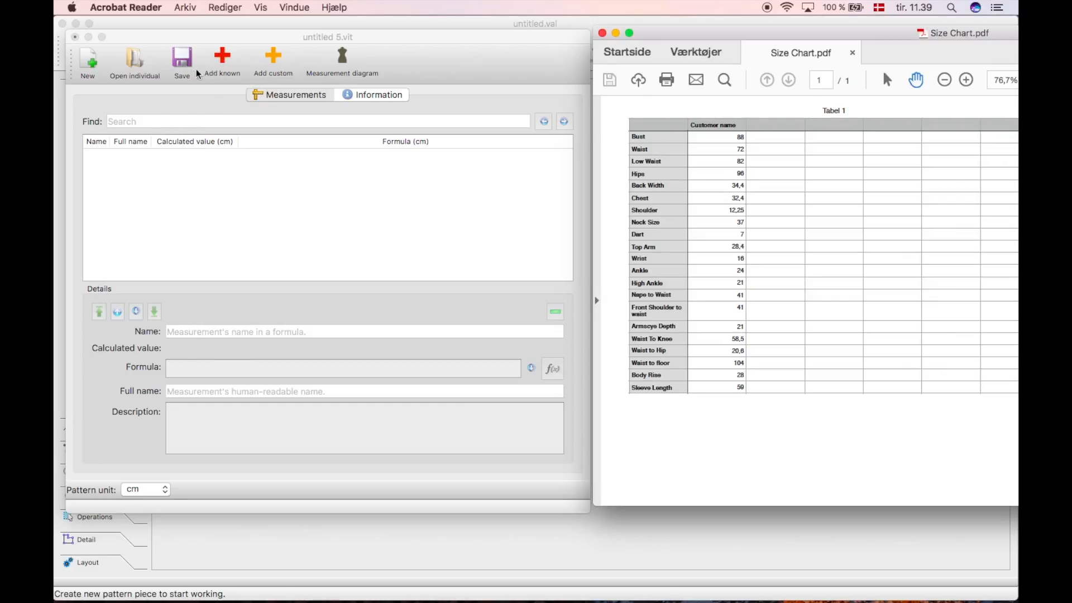
Open the list of known measurements and look through its groups from Direct Height to Vertical
left_click(223, 62)
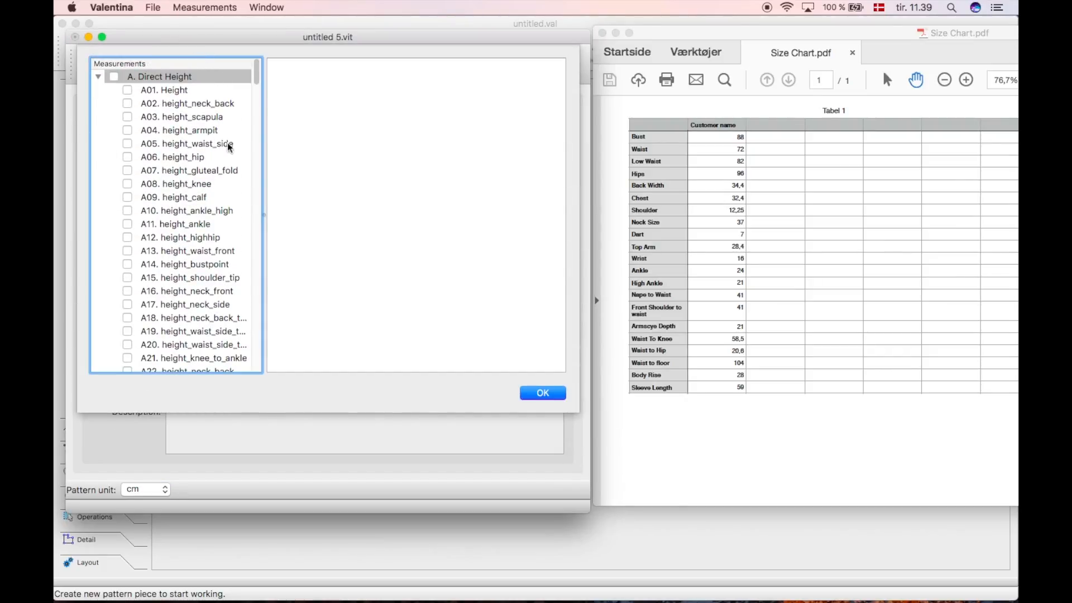
left_click_drag(256, 76, 257, 88)
scroll(203, 167, "up", 2)
scroll(203, 171, "down", 10)
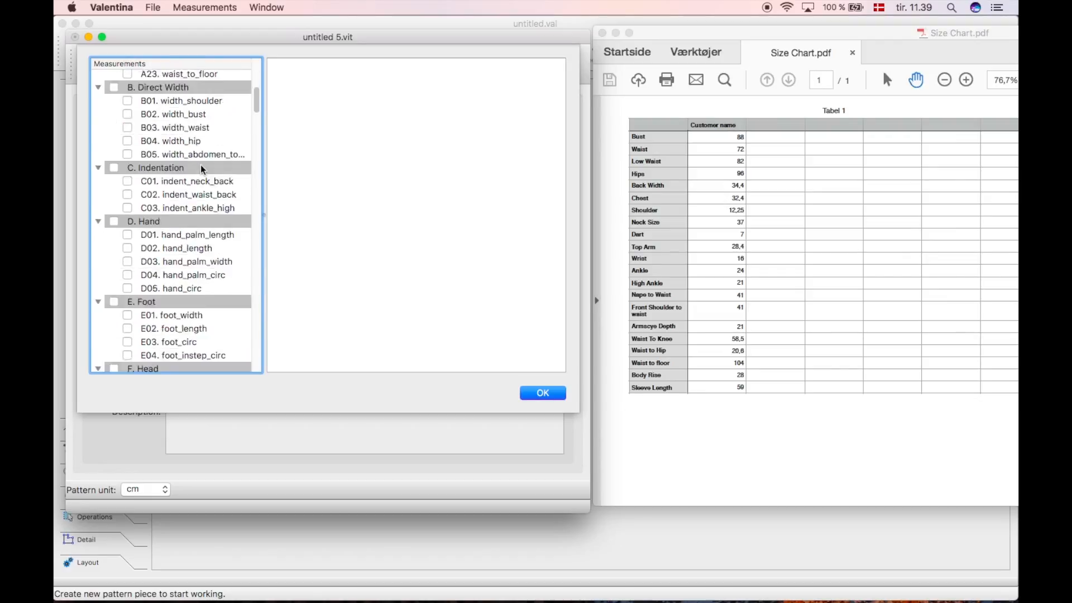
scroll(203, 172, "down", 15)
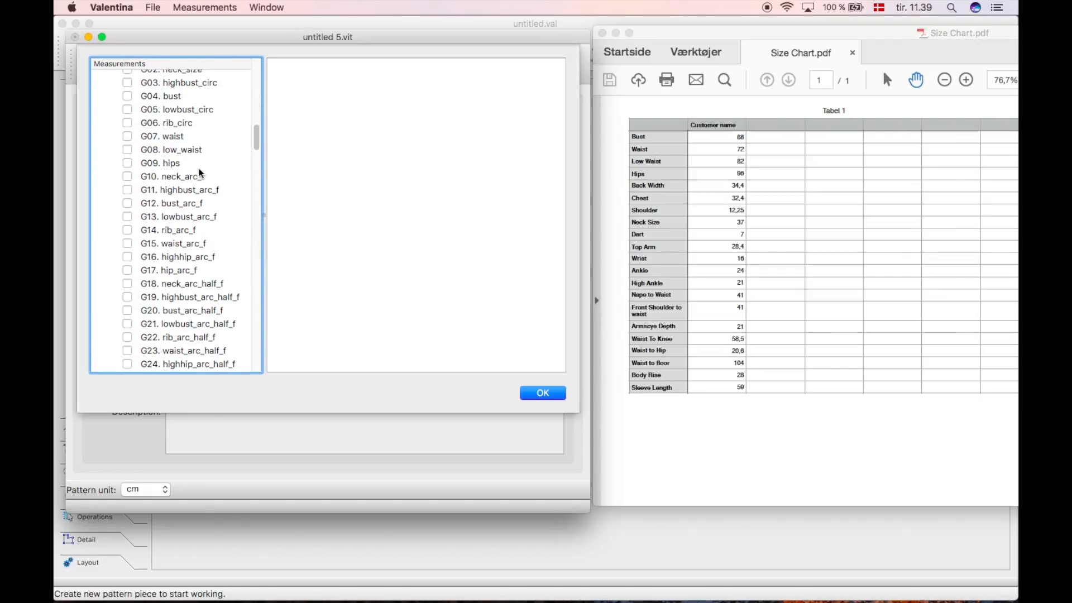
scroll(202, 168, "down", 15)
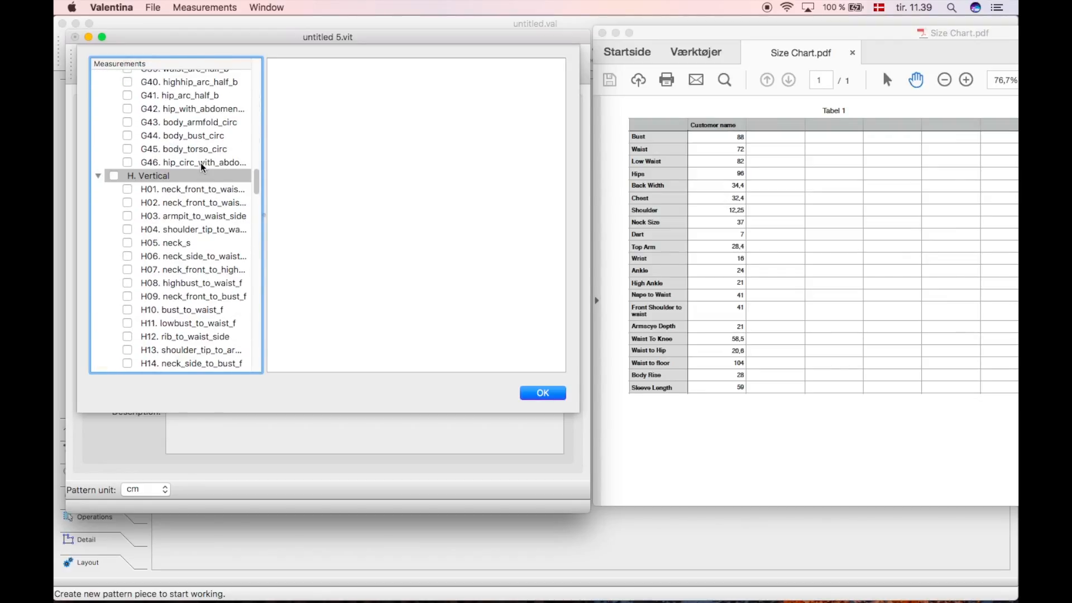
scroll(203, 167, "down", 8)
scroll(204, 166, "up", 20)
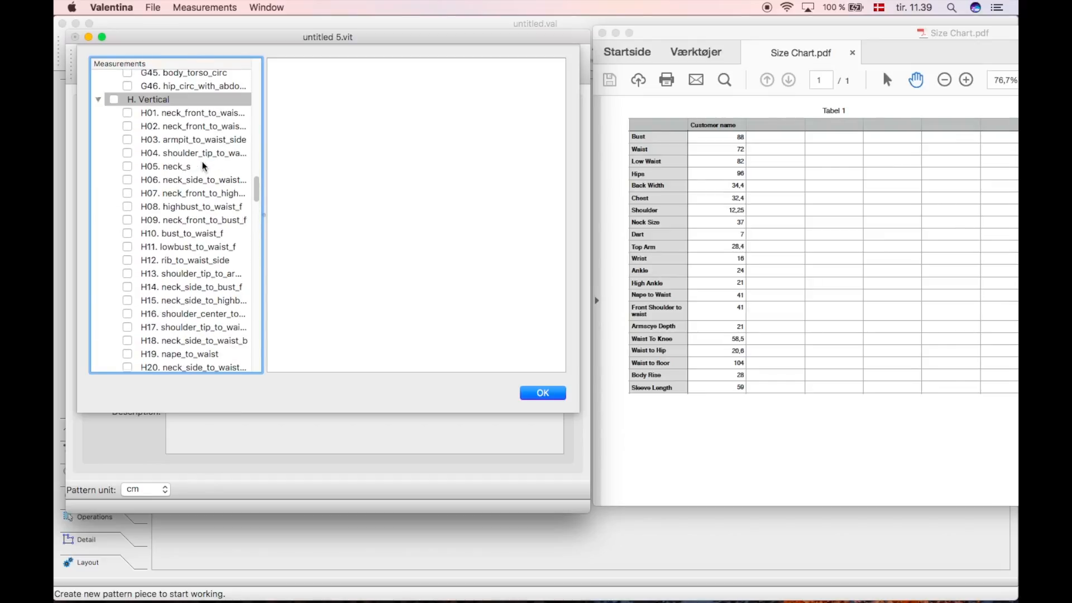
scroll(204, 166, "up", 20)
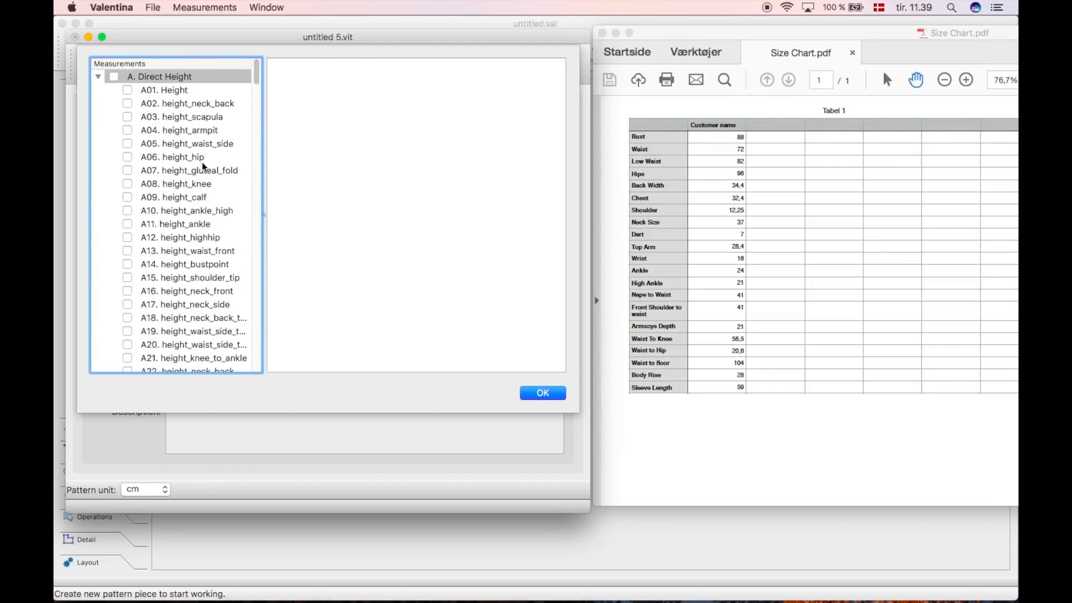
Collapse the measurement groups from A. Direct Height through F. Head
left_click(99, 78)
left_click(98, 90)
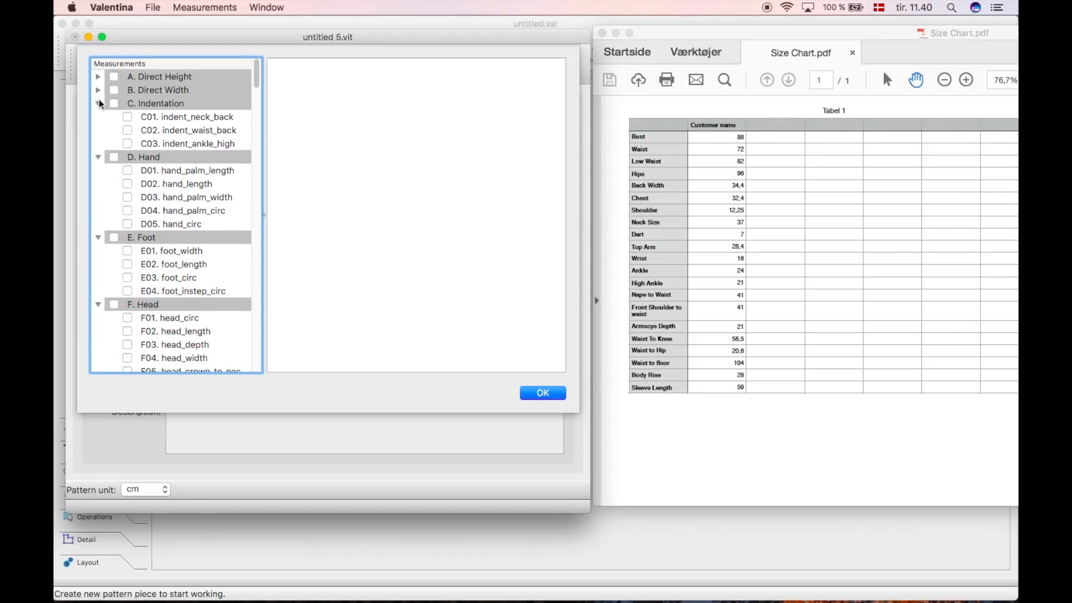
left_click(100, 103)
left_click(100, 117)
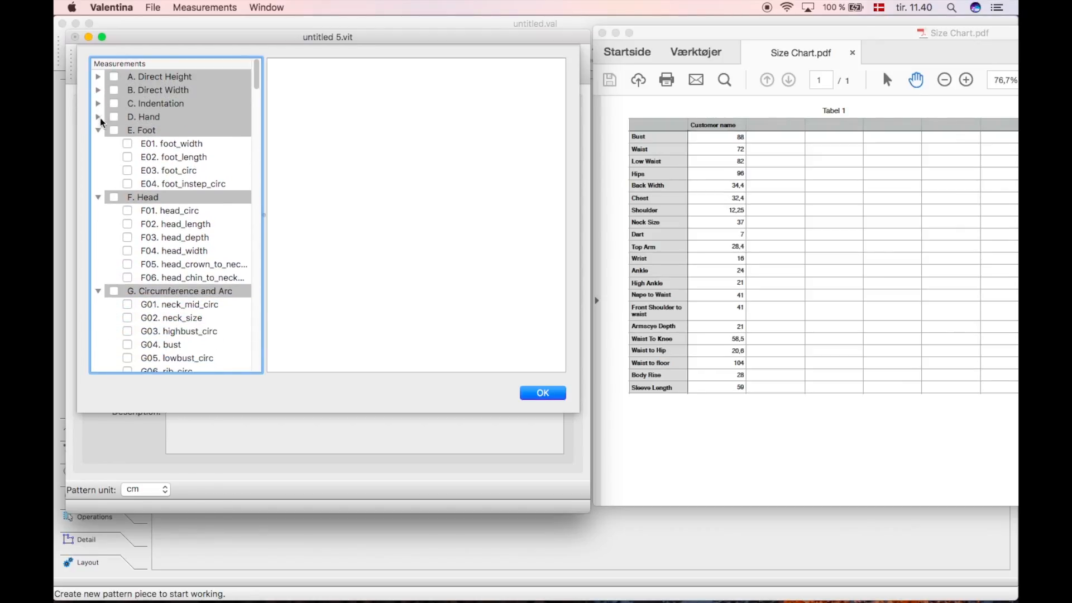
left_click(99, 131)
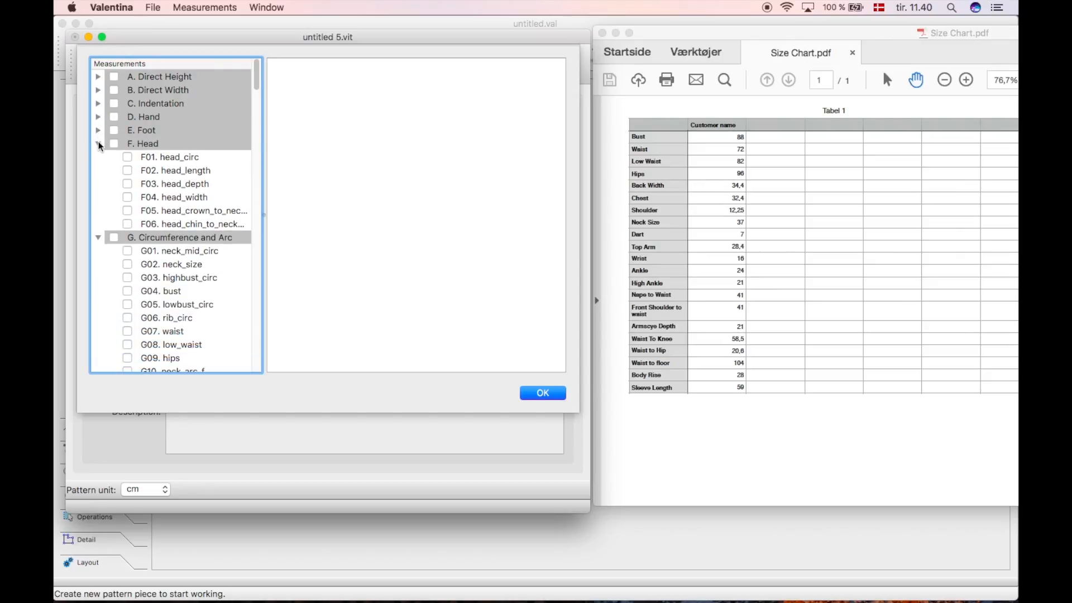
left_click(98, 144)
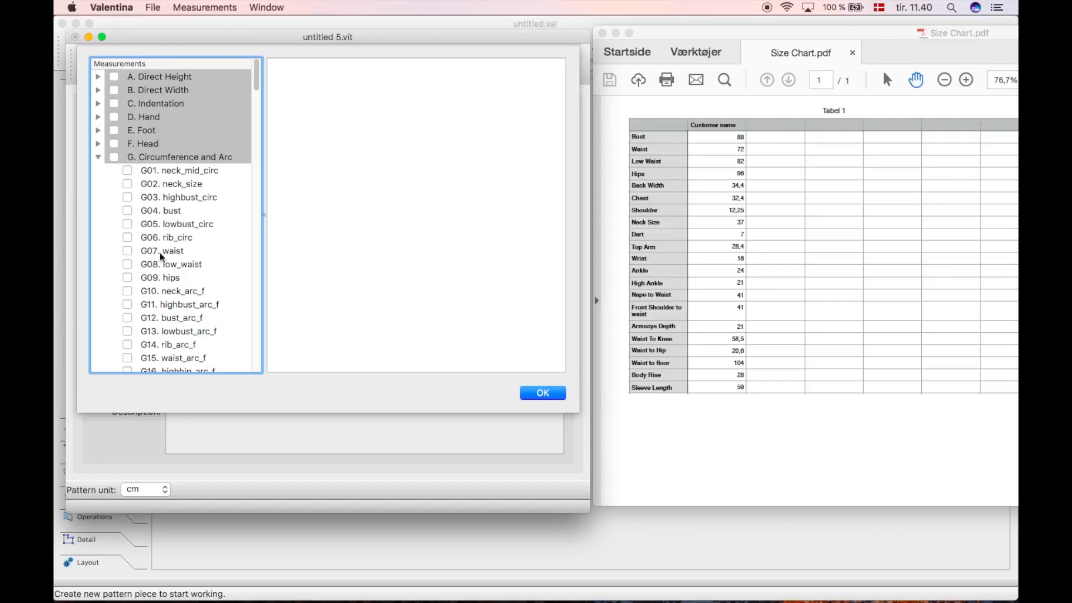
Select bust, neck_size, waist, low_waist and hips in the Circumference and Arc group
left_click(166, 211)
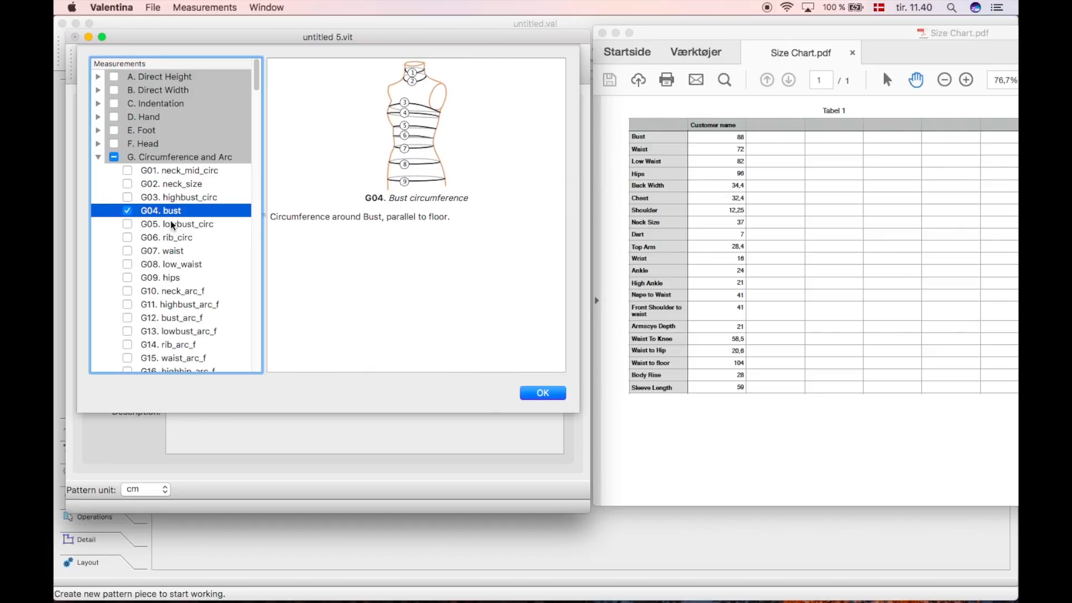
left_click(128, 185)
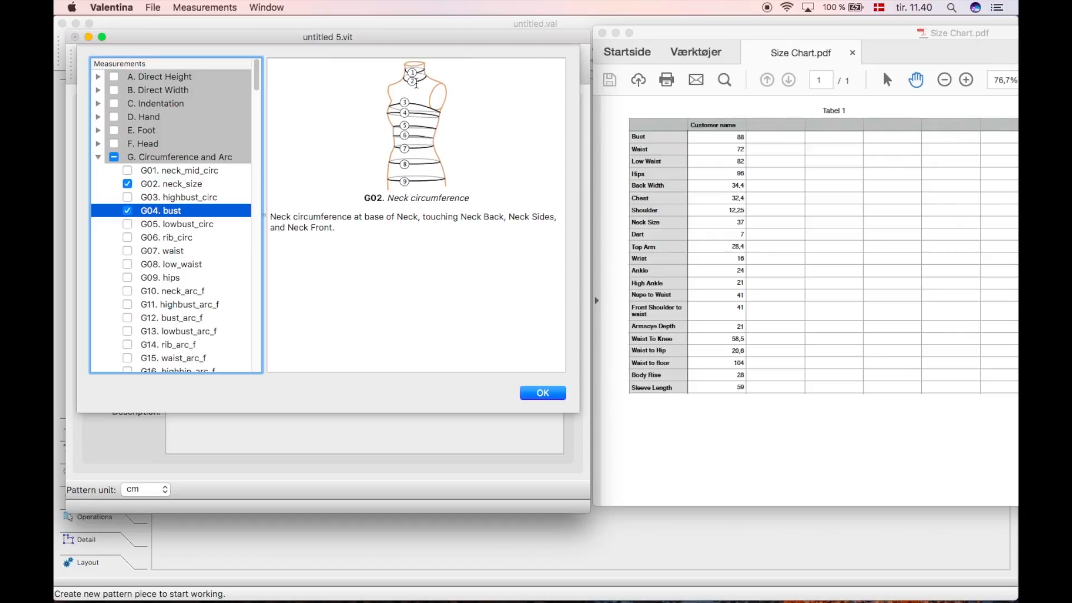
left_click(128, 251)
left_click(127, 264)
left_click(127, 278)
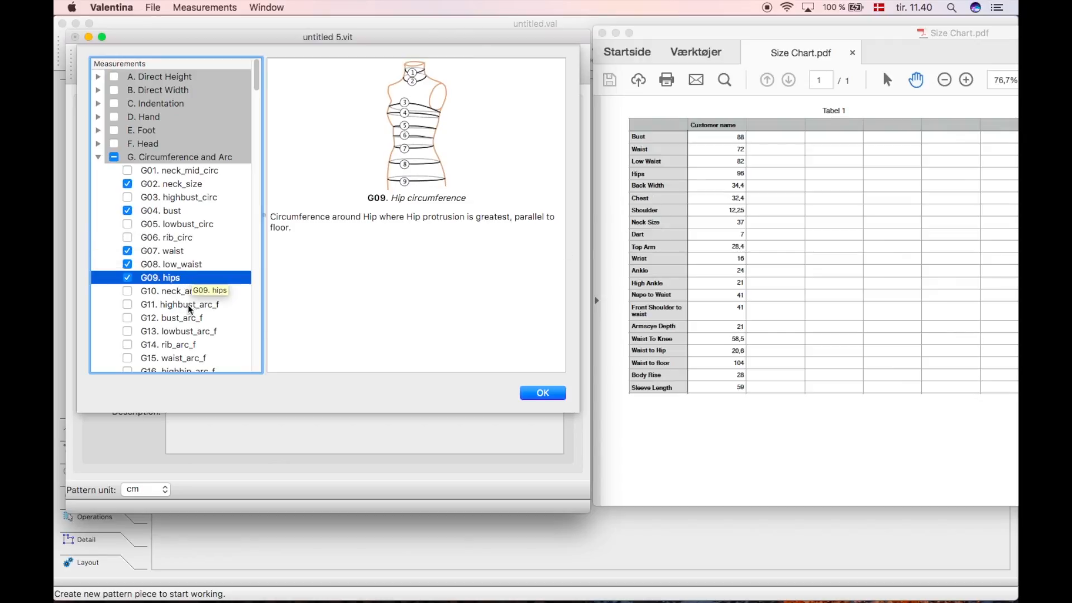
Select neck_s, armscye_depth and nape_to_waist in the Vertical group
scroll(183, 304, "down", 3)
scroll(143, 303, "down", 15)
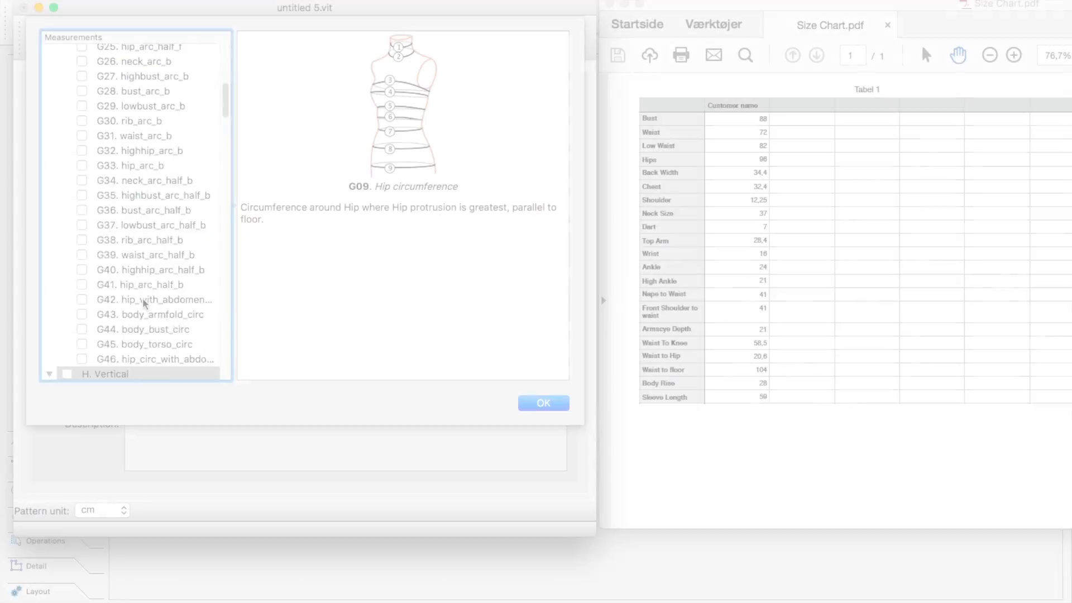
left_click(82, 109)
left_click(82, 347)
left_click(83, 318)
Select the further measurements needed from the size chart in the groups below Vertical, including dart
scroll(83, 279, "down", 10)
left_click(82, 138)
left_click(82, 168)
left_click(82, 242)
scroll(82, 246, "down", 15)
left_click(83, 204)
left_click(82, 263)
scroll(128, 251, "down", 20)
left_click(82, 343)
Select the waist-side-to-knee height and waist_to_floor in the Direct Height group, and add all selected measurements to the file
scroll(157, 196, "up", 15)
left_click(123, 181)
scroll(52, 211, "up", 15)
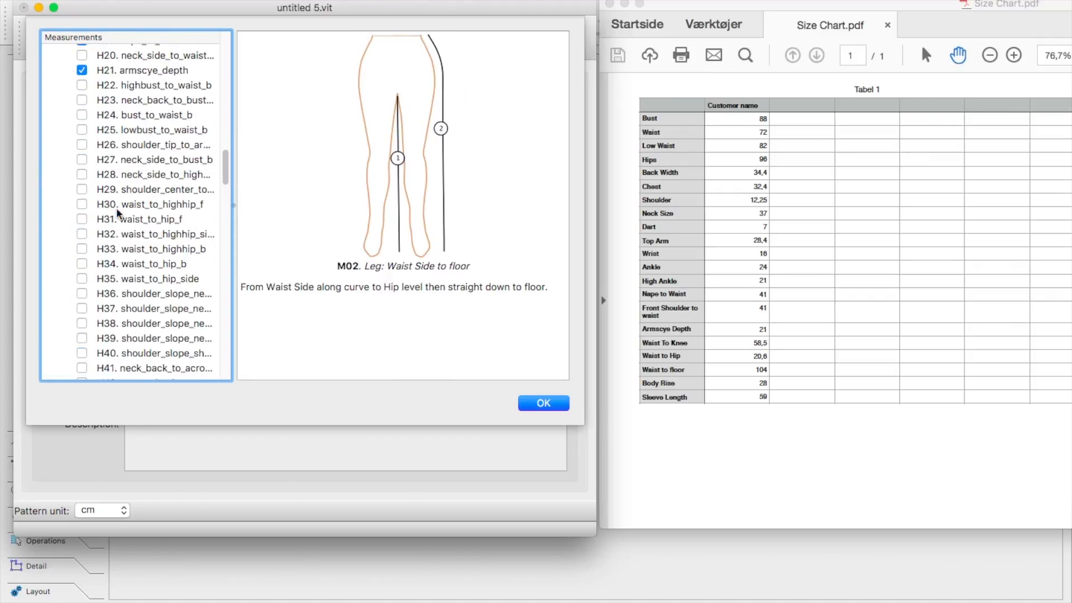
scroll(52, 210, "up", 20)
left_click(81, 179)
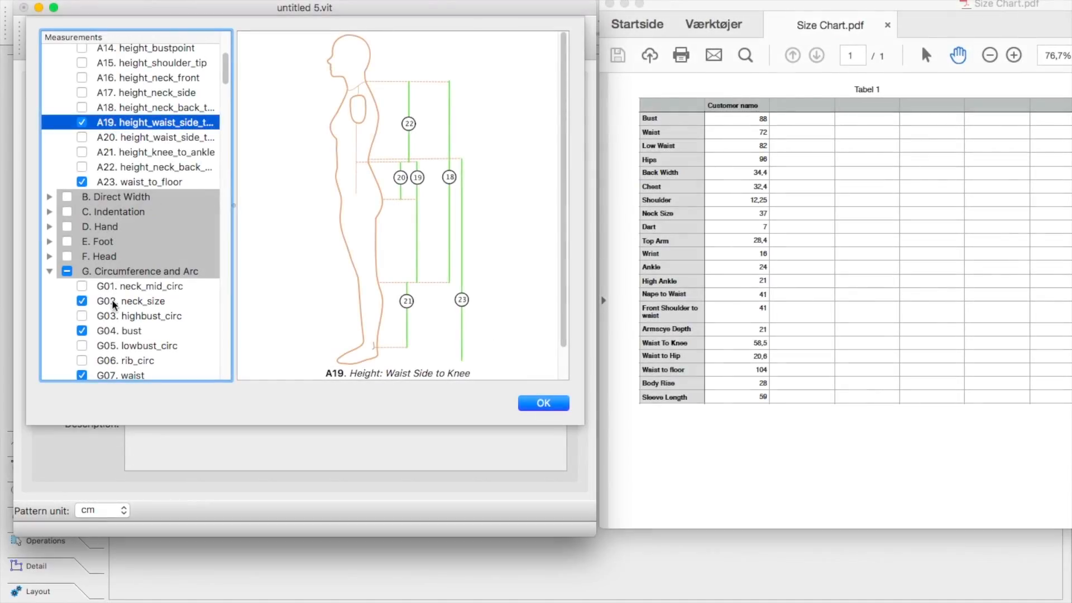
scroll(136, 277, "down", 9)
scroll(137, 276, "up", 10)
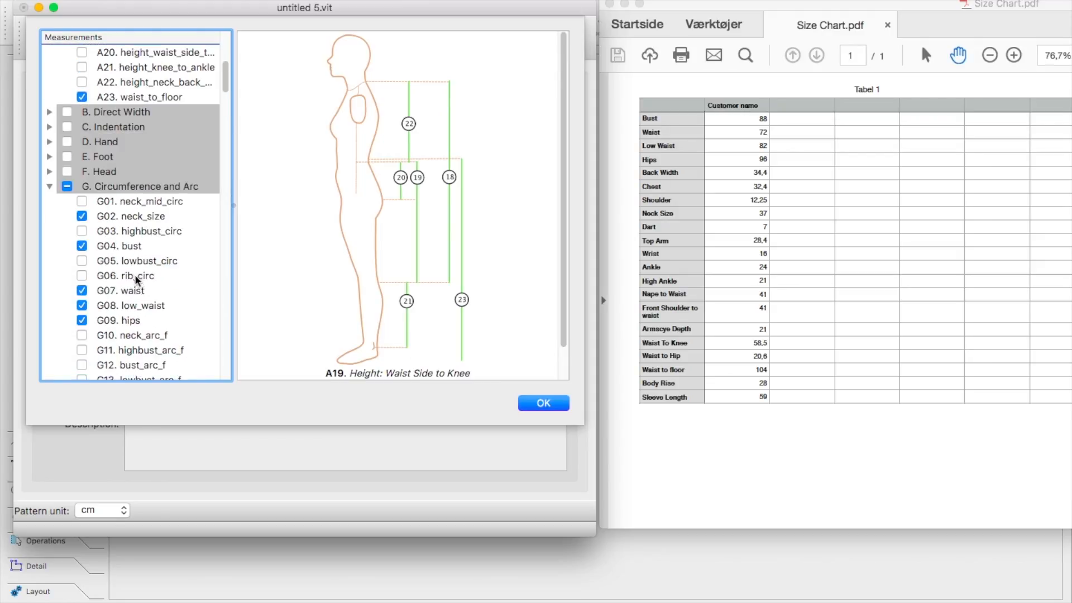
left_click(545, 403)
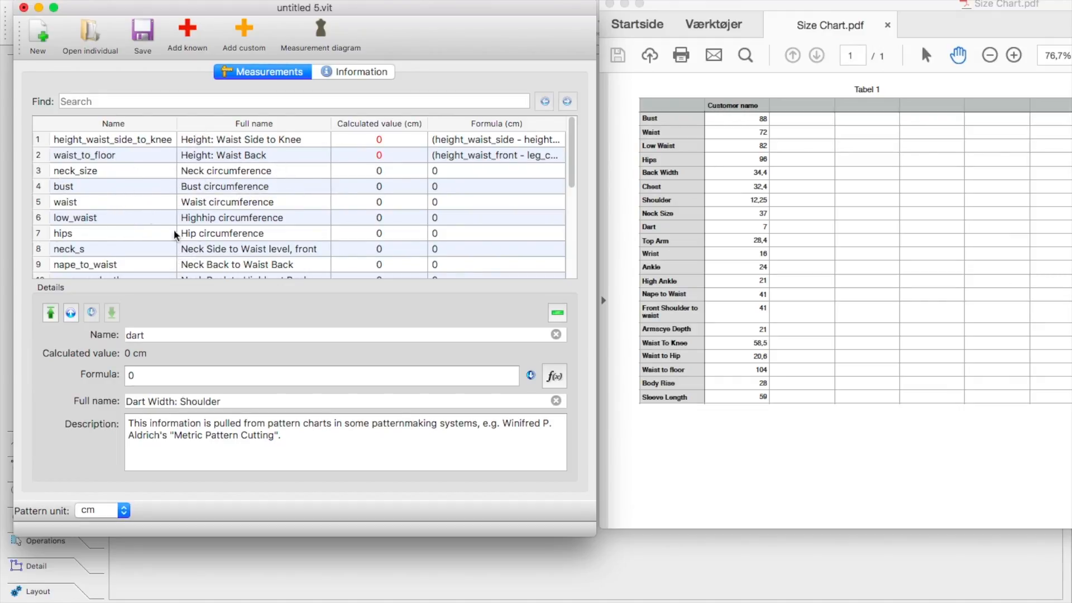
Move the bust measurement to the top of the measurement list
scroll(191, 206, "down", 5)
scroll(236, 226, "up", 5)
left_click(89, 140)
left_click(75, 188)
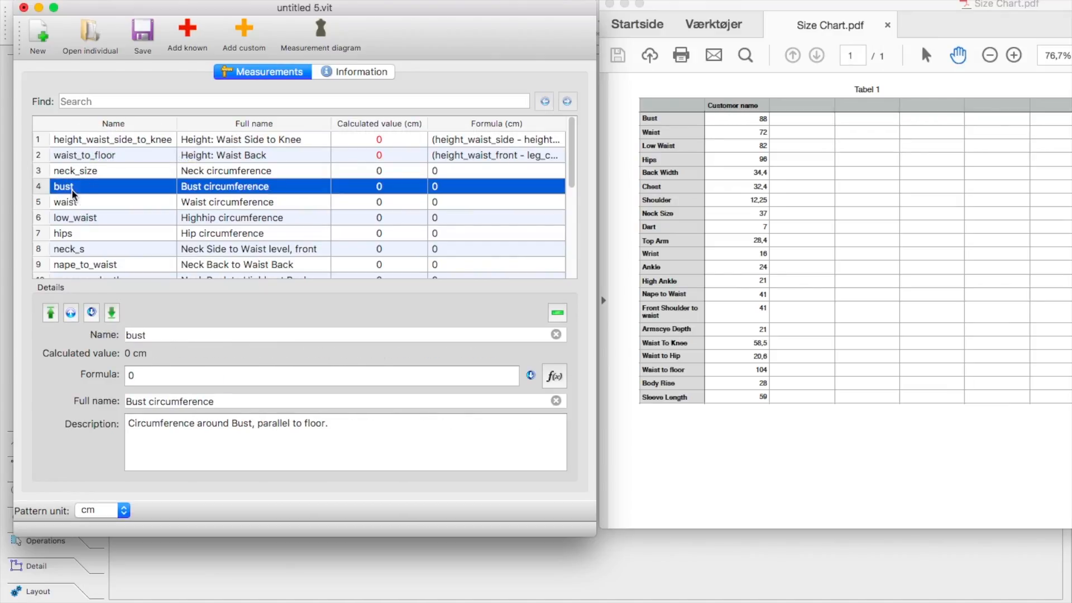
left_click(50, 312)
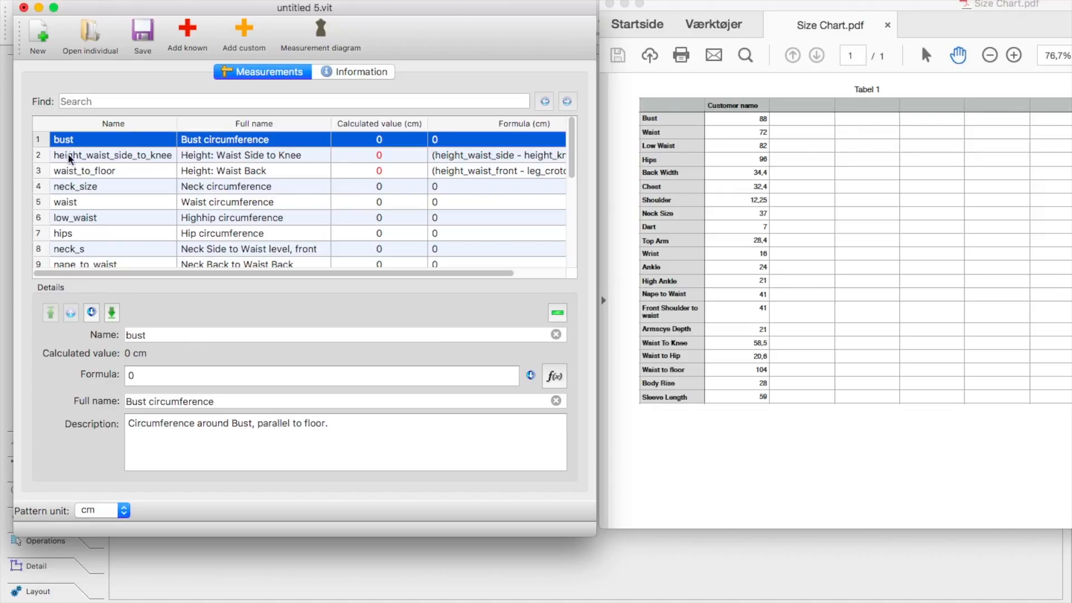
Move the waist measurement up to the second row, directly below bust
left_click(74, 203)
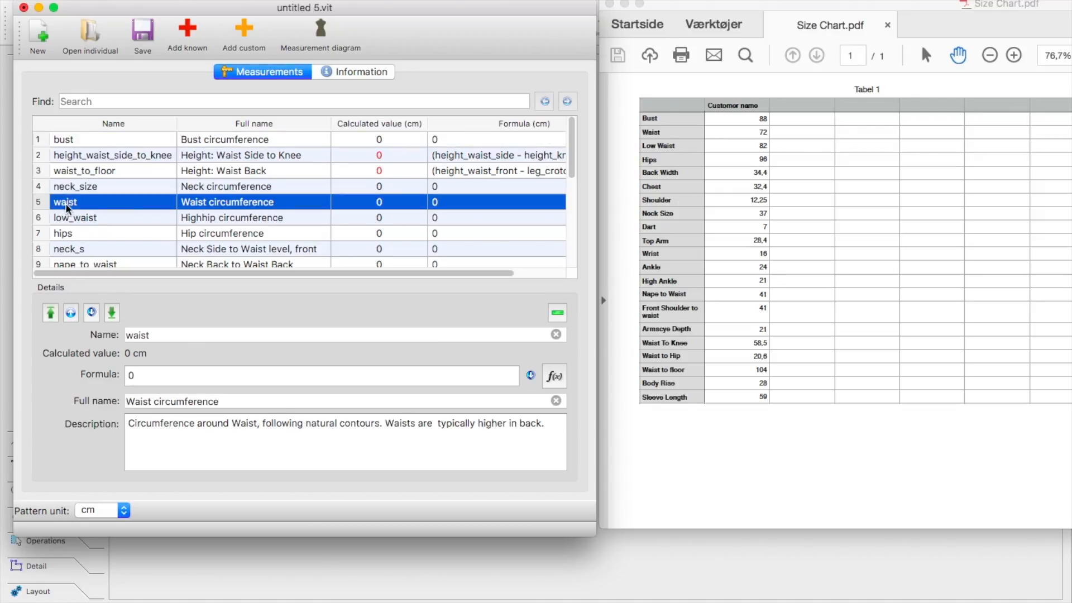
left_click(71, 314)
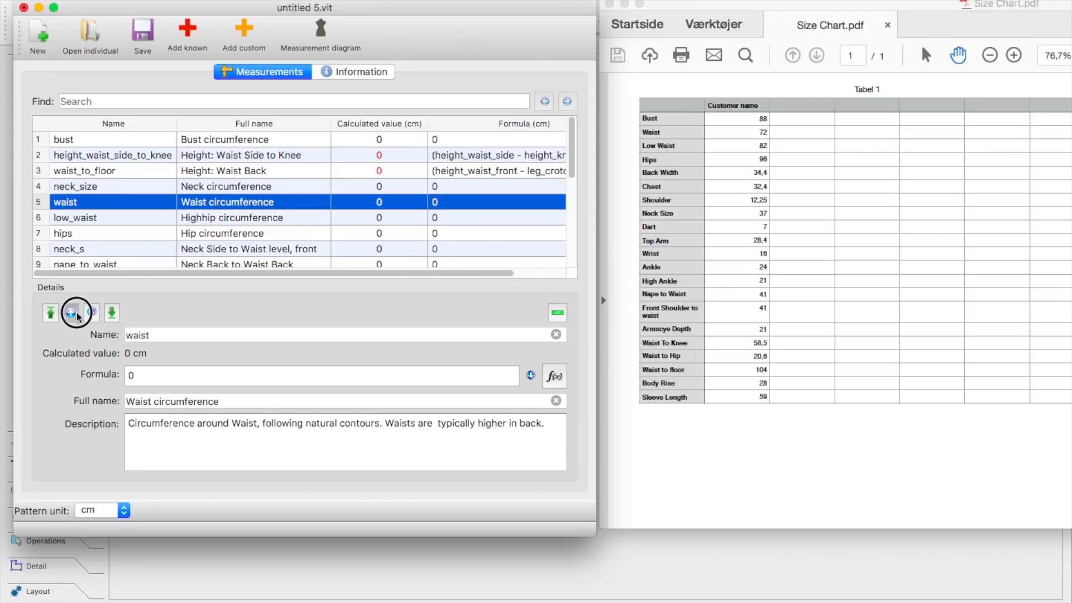
left_click(71, 313)
left_click(71, 313)
left_click(71, 313)
left_click(93, 314)
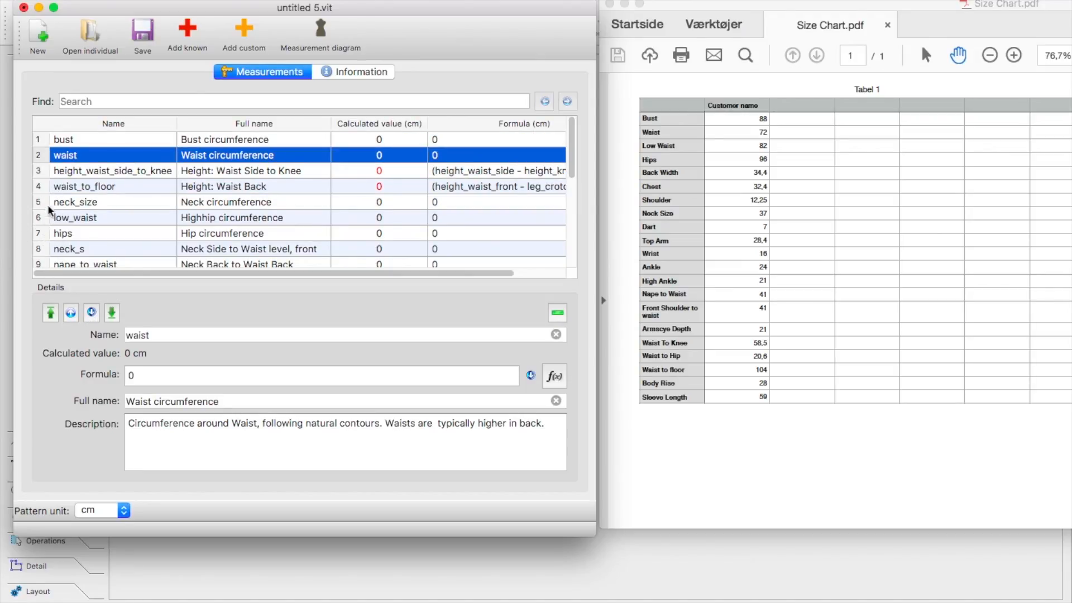
Move low_waist to directly below waist, and move waist_to_floor and height_waist_side_to_knee to the end of the list
left_click(47, 219)
left_click(69, 311)
left_click(69, 311)
left_click(69, 312)
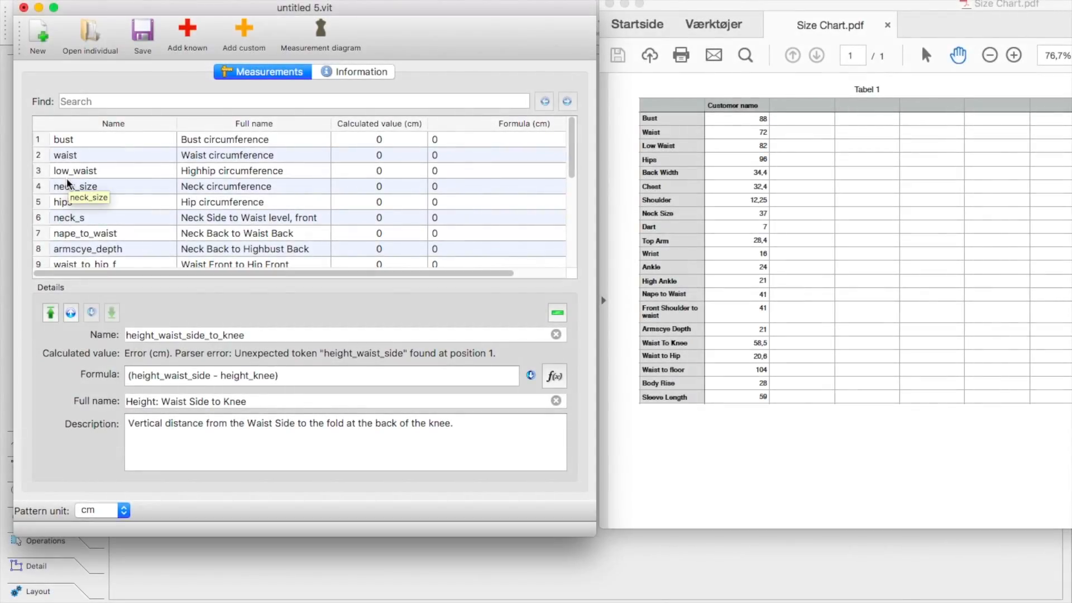
Set the bust measurement to 88 cm and the waist measurement to 72 cm
left_click(68, 140)
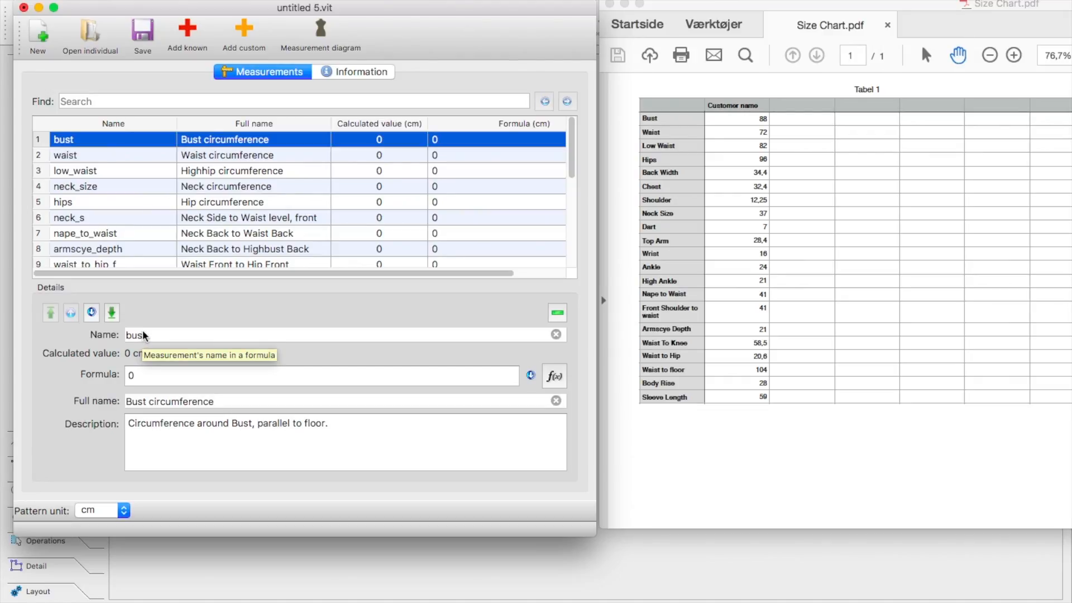
left_click(150, 376)
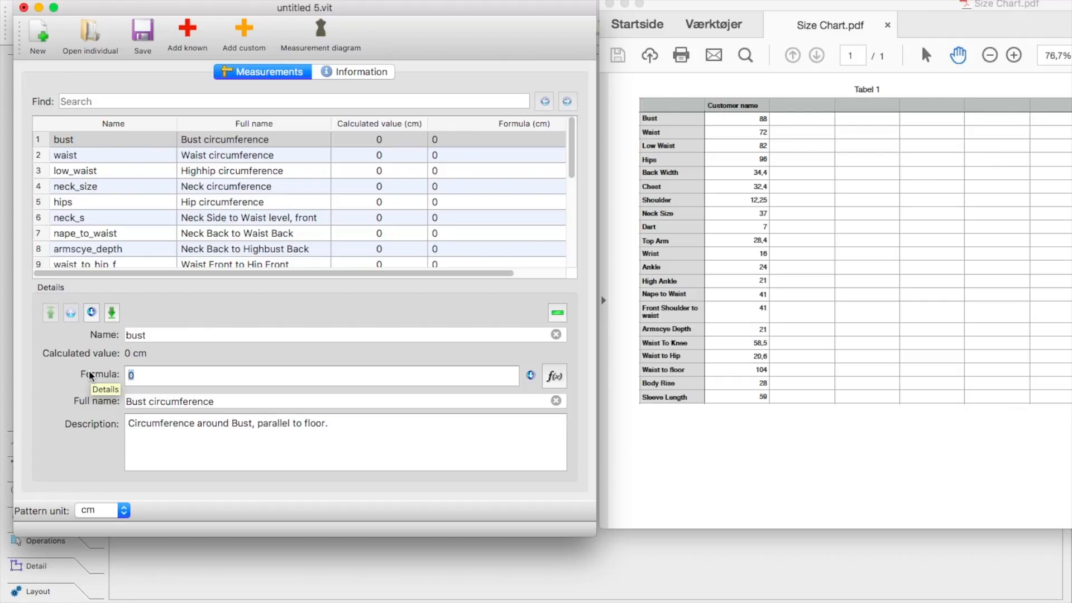
type("88")
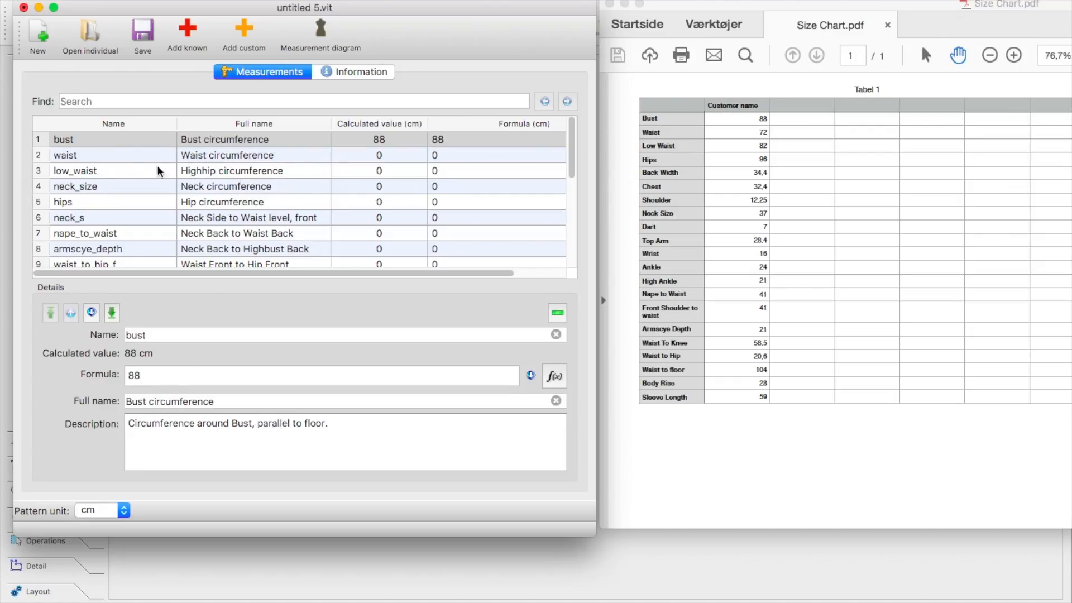
left_click(209, 159)
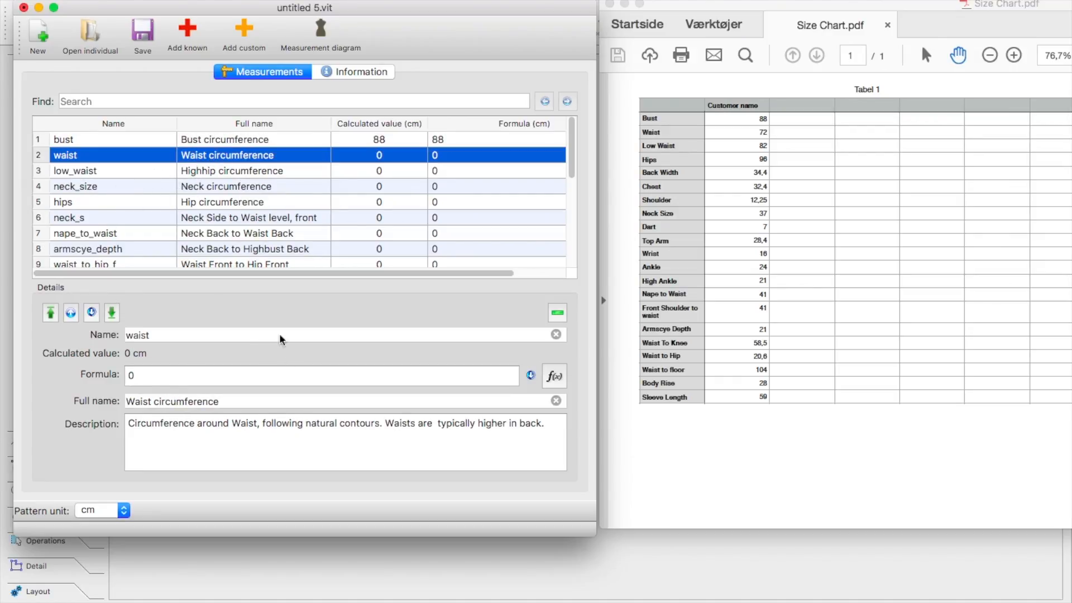
left_click_drag(153, 375, 111, 368)
key("BackSpace")
type("72")
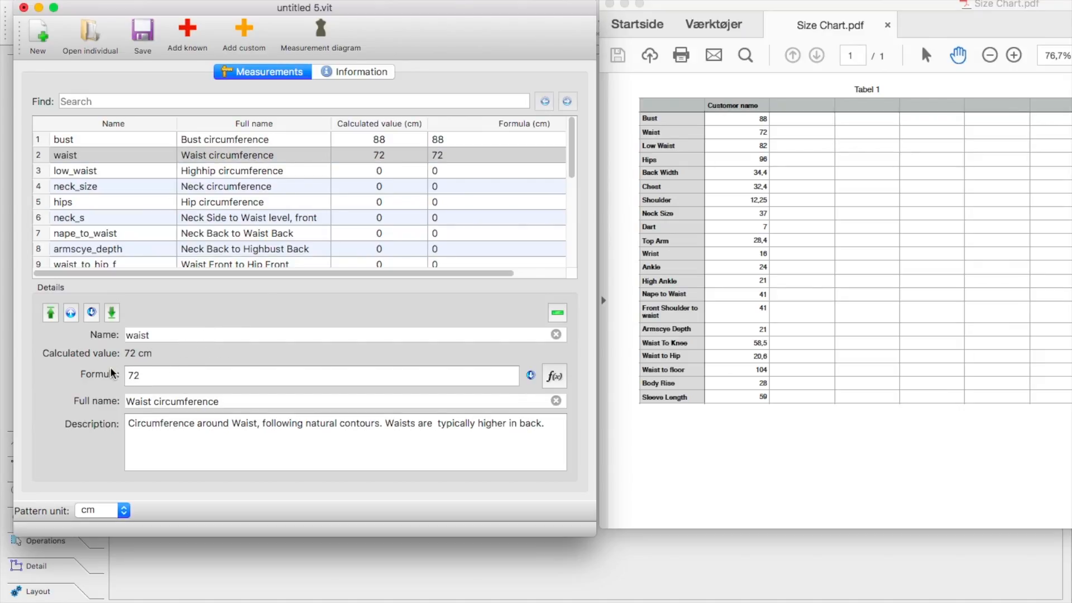
Set low_waist to 82 cm and neck_size to 37 cm
left_click(211, 171)
left_click_drag(146, 376, 128, 376)
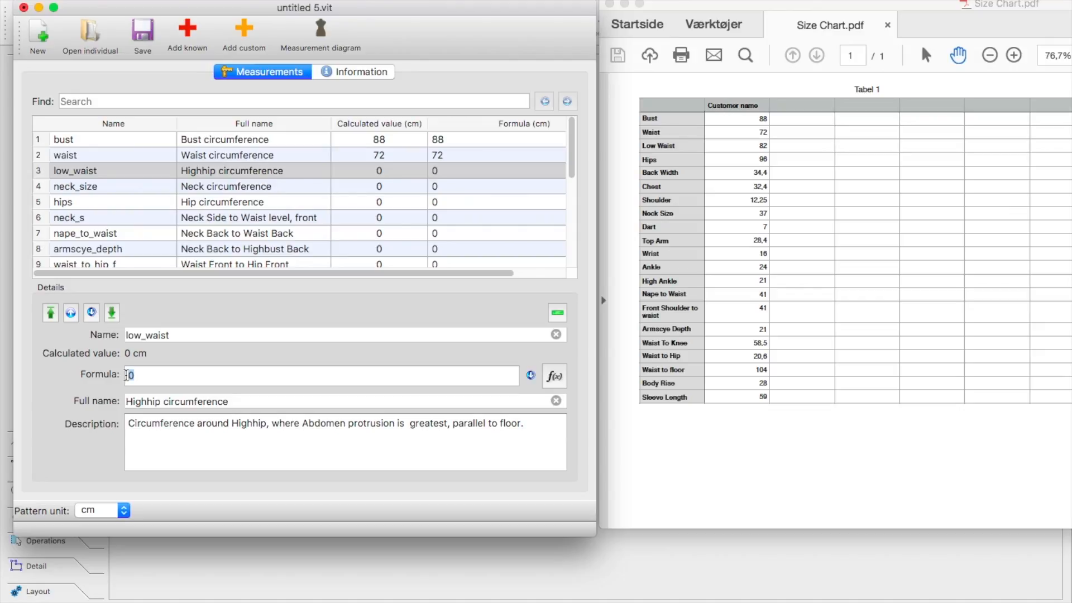
type("82")
left_click(115, 190)
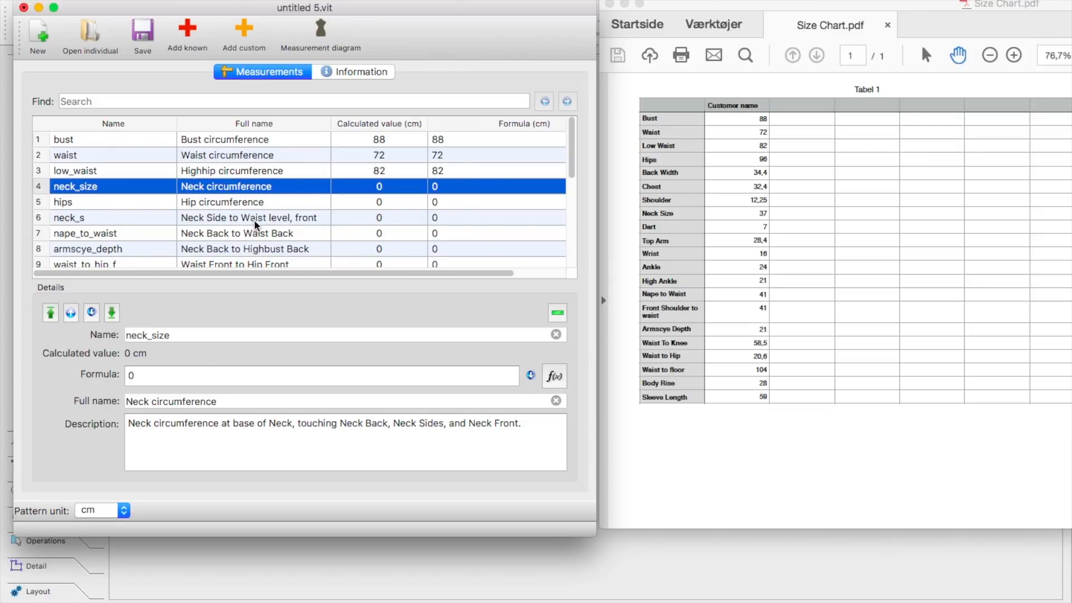
scroll(282, 220, "down", 3)
scroll(282, 219, "up", 3)
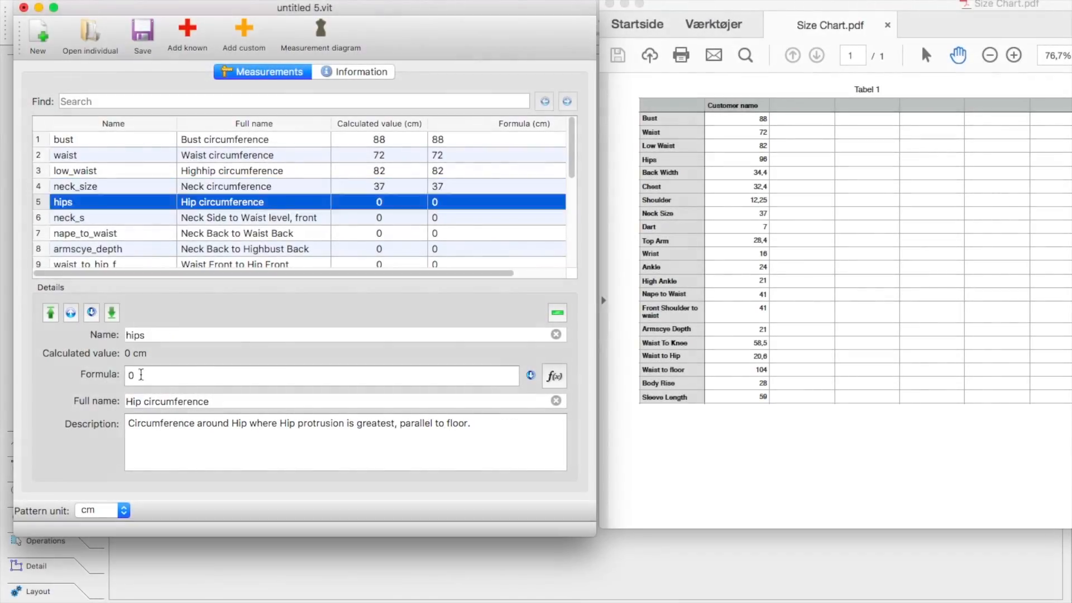
Set hips to 96, neck_s and nape_to_waist to 41, armscye_depth to 21, waist_to_hip_f to 20,6, shoulder to 12,25, chest to 32,4 and back_width to 34,4
type("21")
scroll(152, 218, "down", 3)
left_click(114, 216)
left_click_drag(136, 375, 112, 375)
type("20,6")
left_click(114, 231)
type("12,25")
Set sleeve_length to 59, top_arm to 28,4, wrist to 16, high_ankle to 21, ankle to 24, body_rise to 28 and dart to 7
left_click(115, 245)
type("28,4")
left_click(115, 216)
type("16")
left_click(114, 232)
type("21")
left_click(114, 248)
type("24")
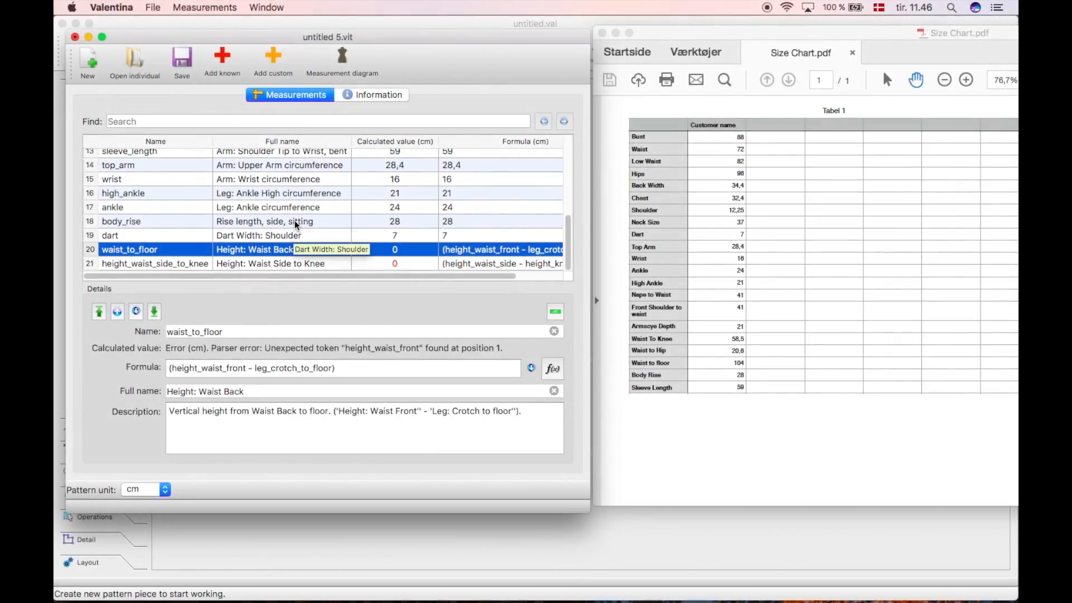
Review the entered values against the size chart and replace the waist_to_floor formula with 104
scroll(294, 220, "up", 5)
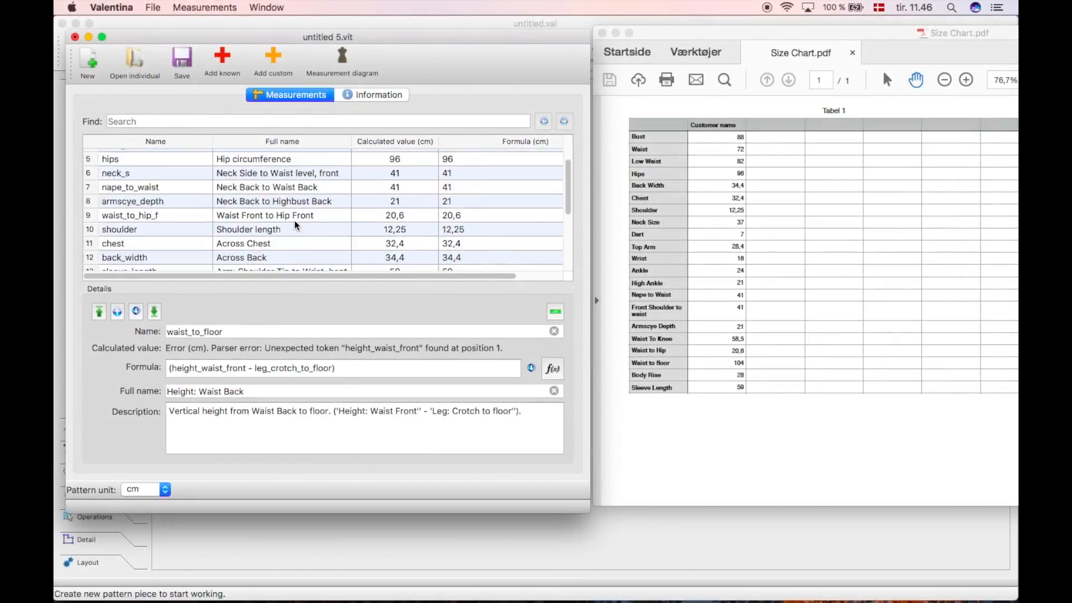
scroll(290, 232, "down", 3)
scroll(290, 232, "down", 2)
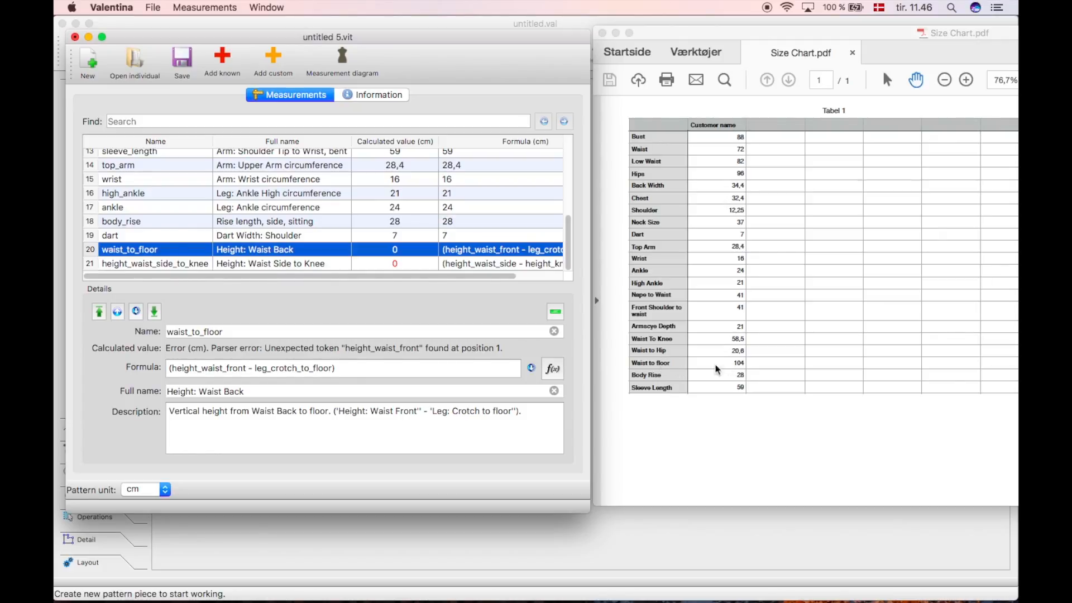
left_click_drag(373, 368, 171, 368)
triple_click(413, 367)
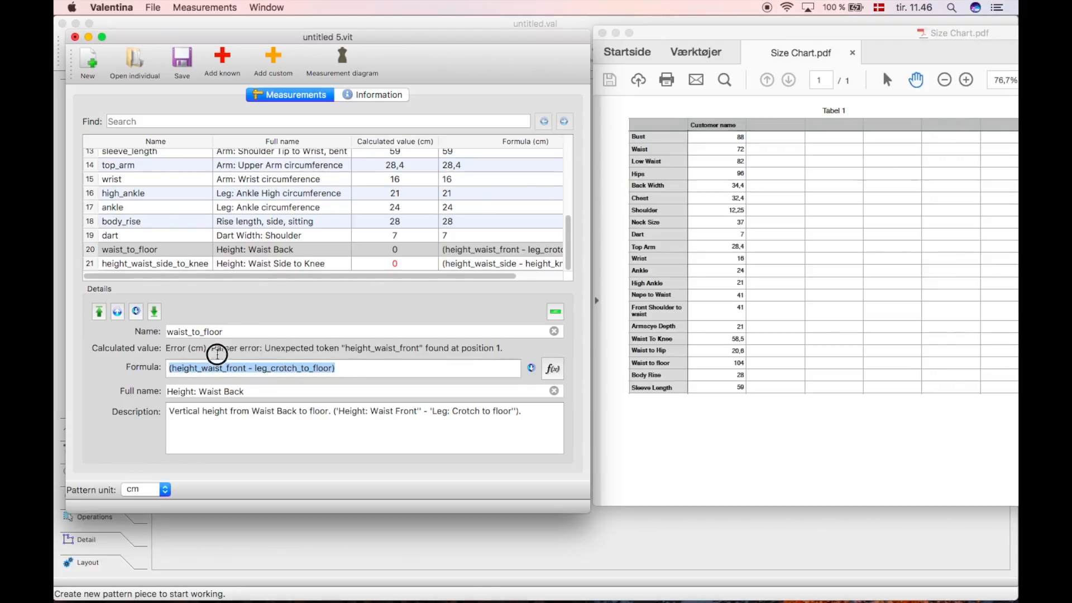
type("104")
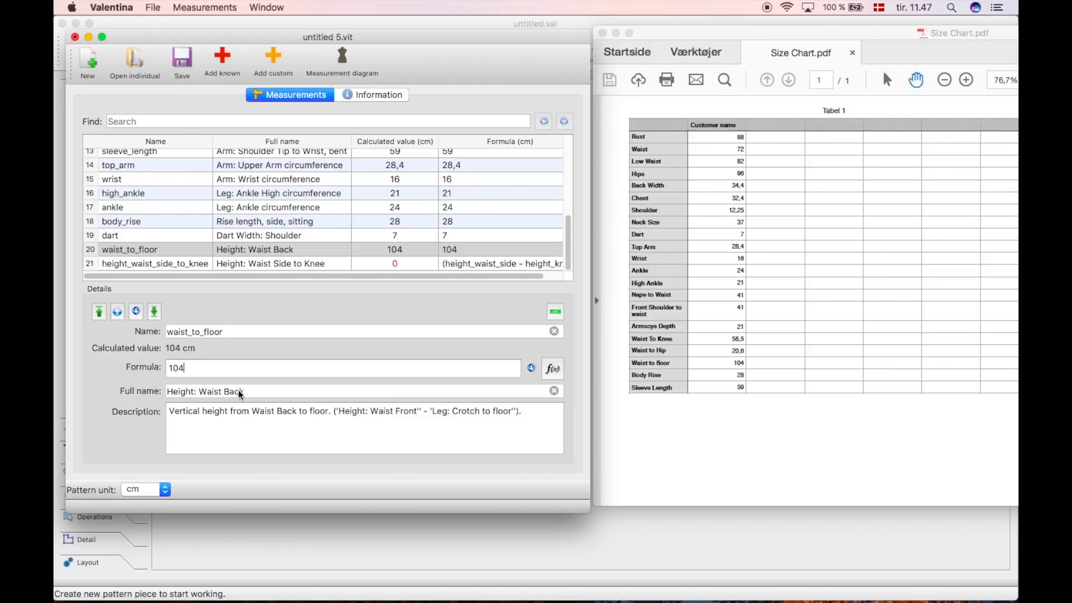
Replace the height_waist_side_to_knee formula with the value 58,5
left_click(287, 260)
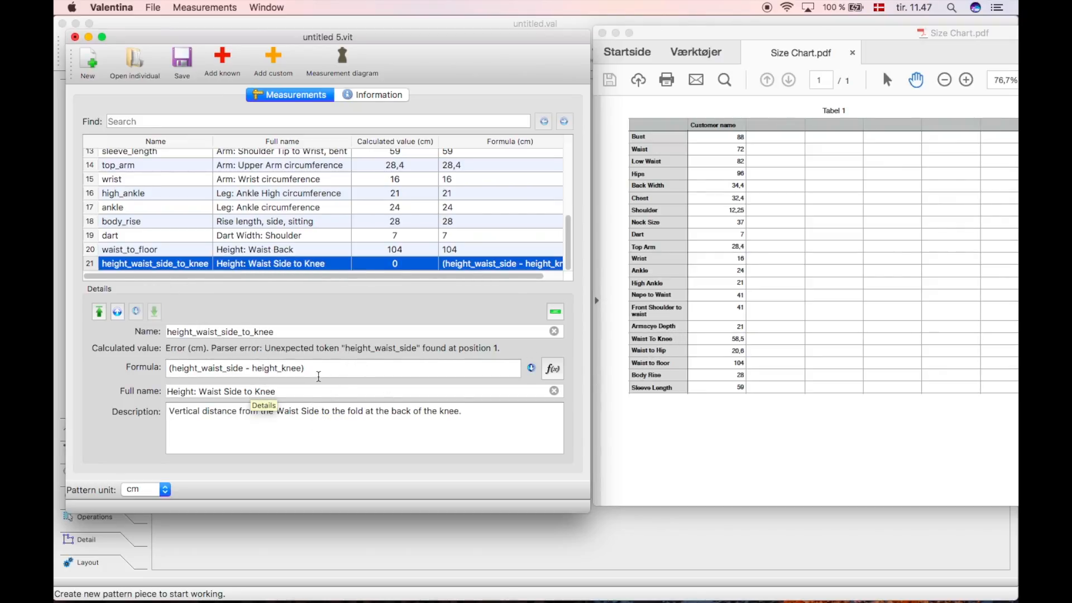
left_click(275, 369)
key("super+a")
type("5")
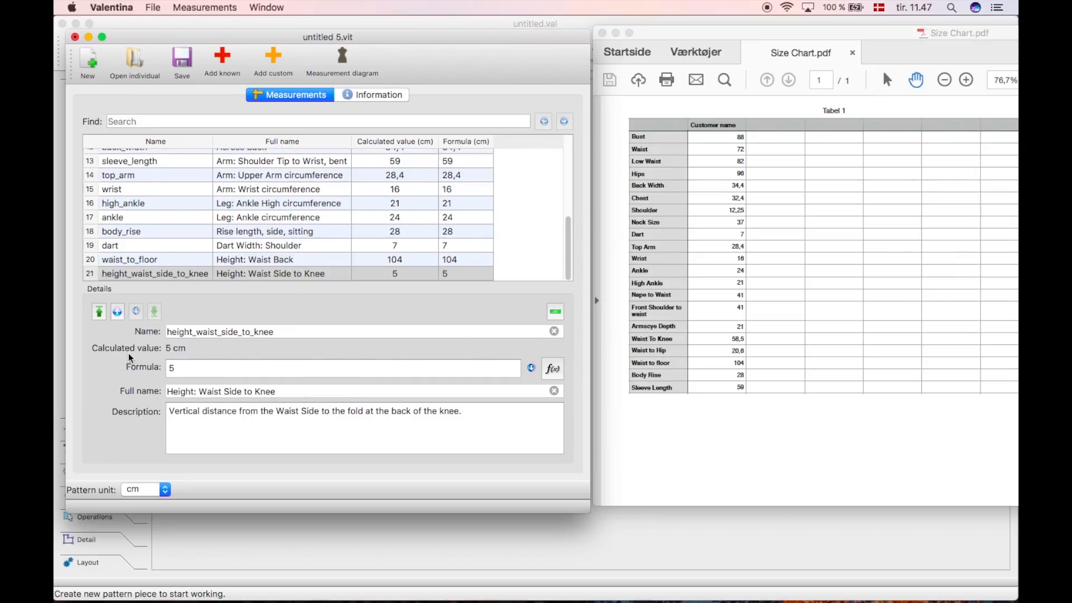
type("8,5")
left_click(317, 369)
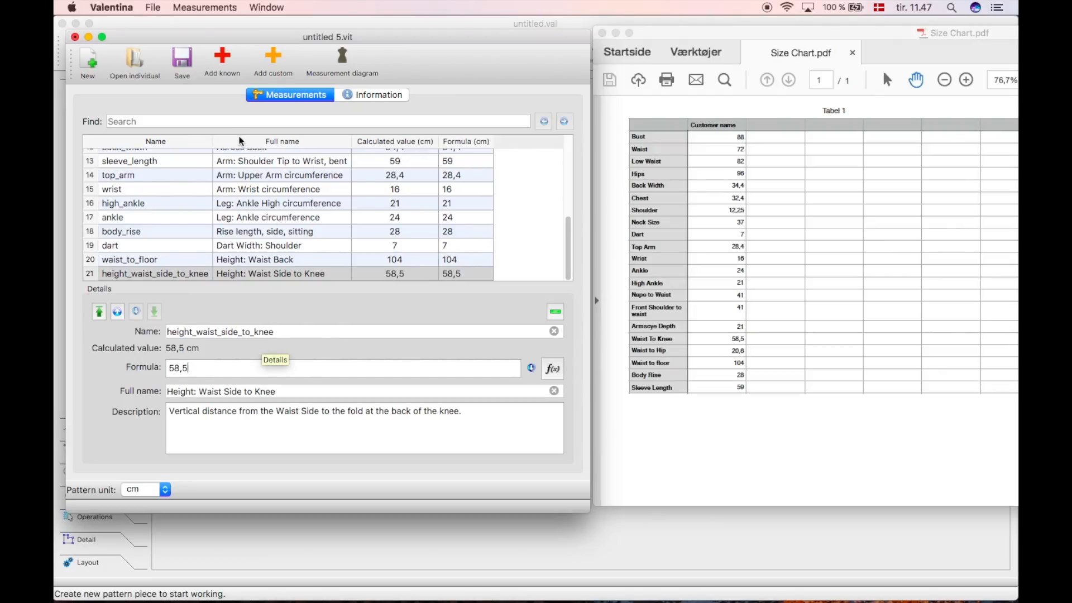
Look at the known measurements list, close it, and add a custom measurement named extra_length
left_click(220, 64)
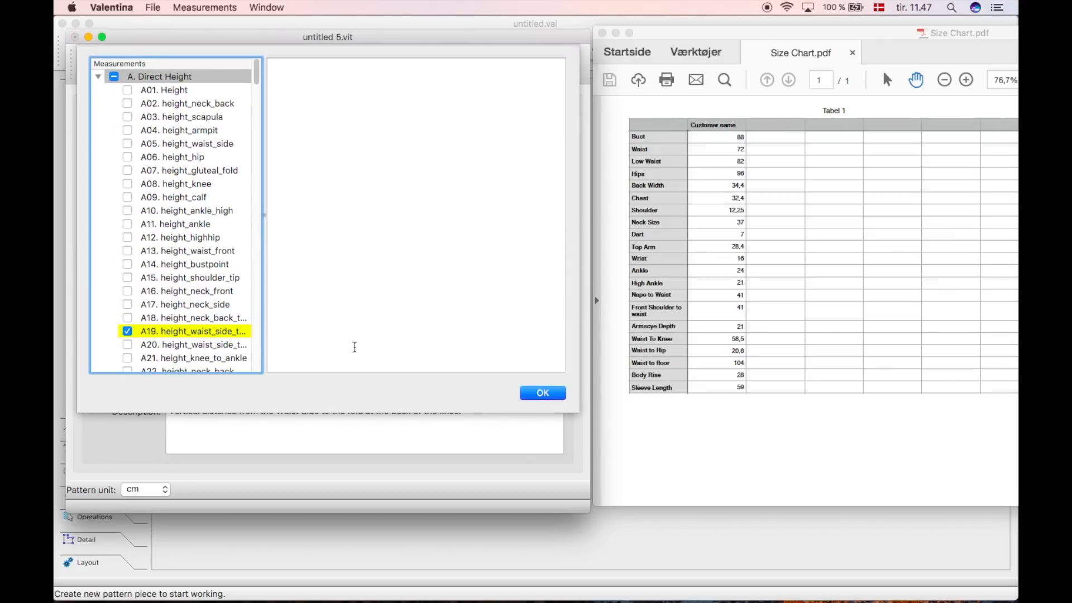
left_click(539, 394)
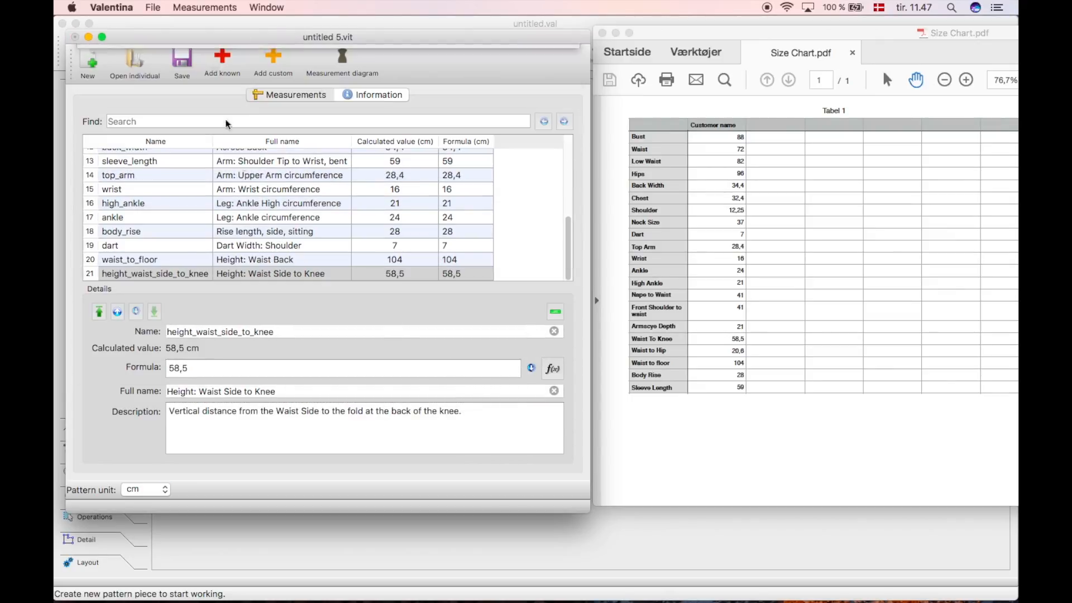
left_click(275, 58)
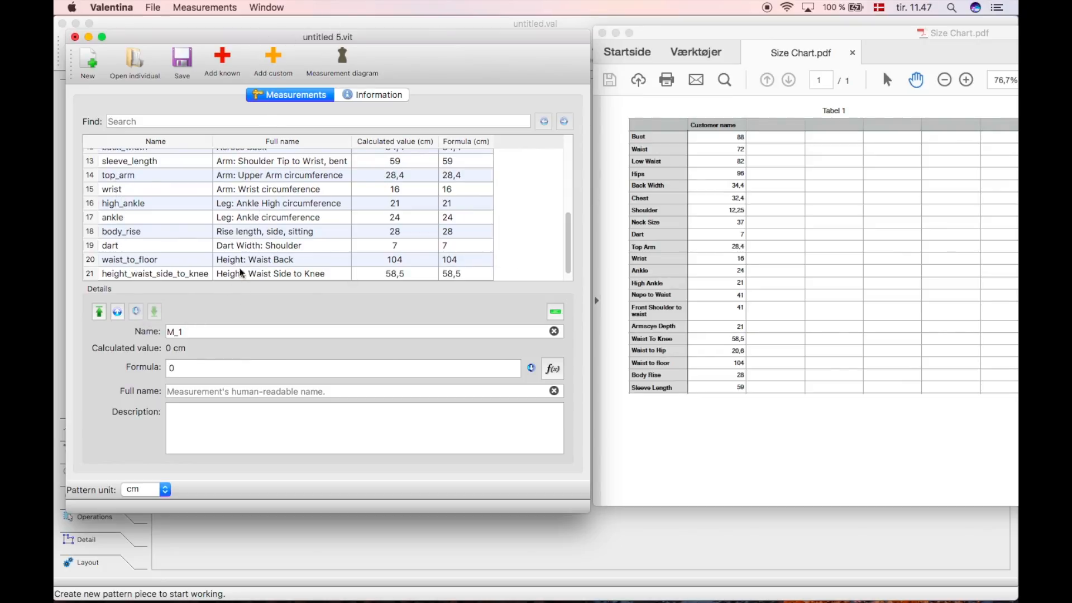
scroll(286, 232, "down", 1)
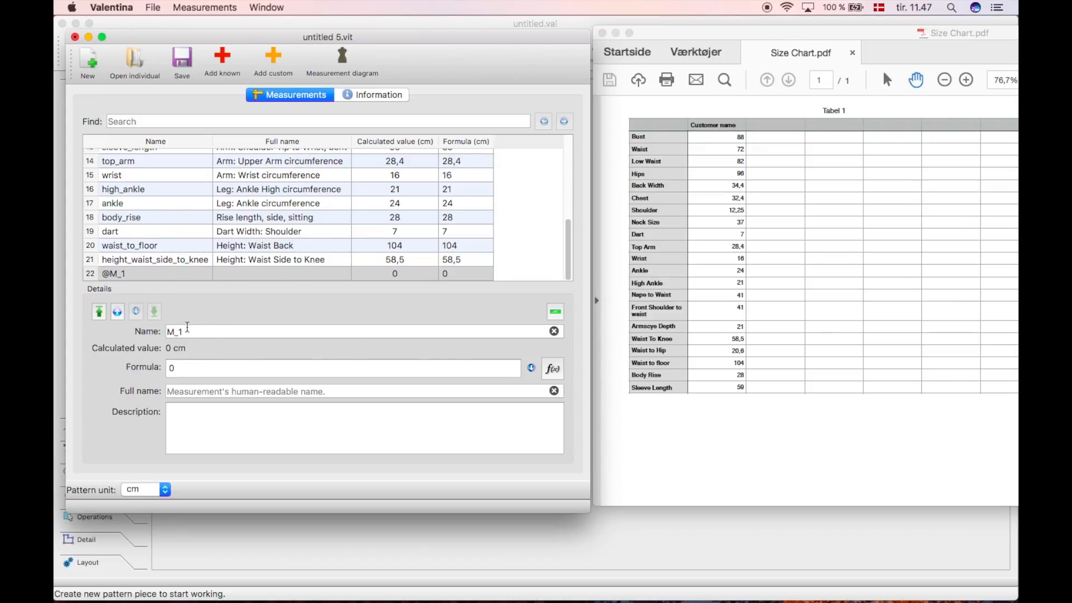
key("shift+Tab")
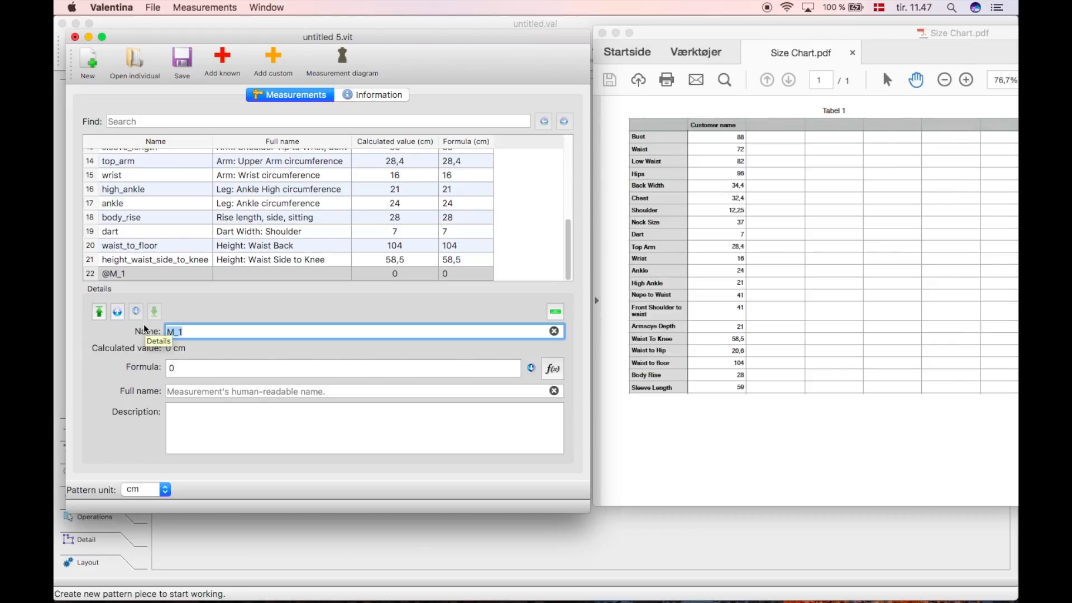
type("estr")
key("BackSpace")
key("BackSpace")
key("BackSpace")
type("xtra_length")
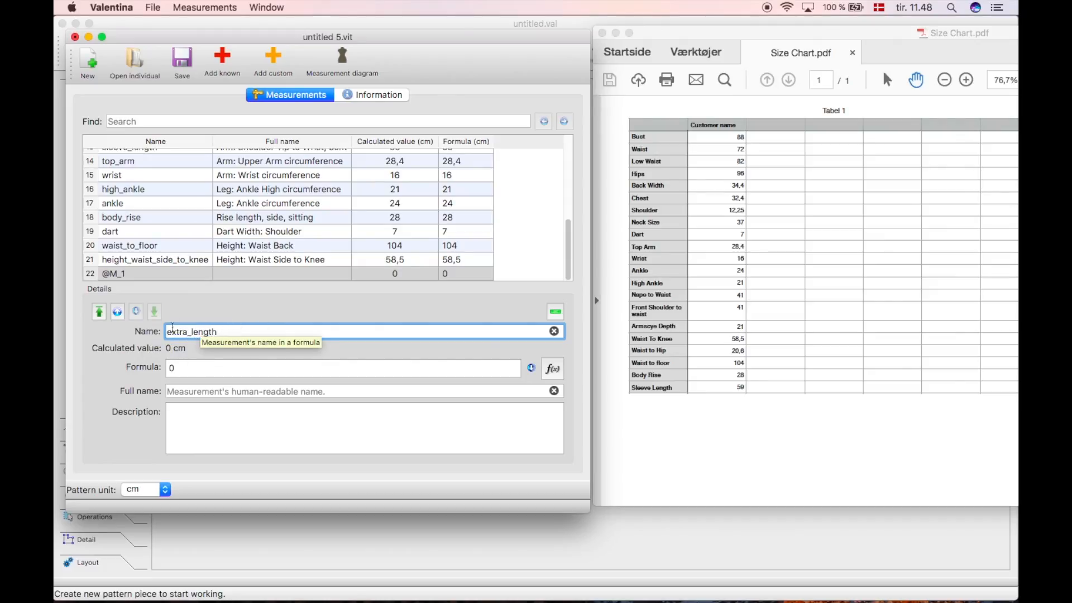
Set the extra_length measurement's value to 3 cm and its full name to Extra Length
key("Tab")
type("3")
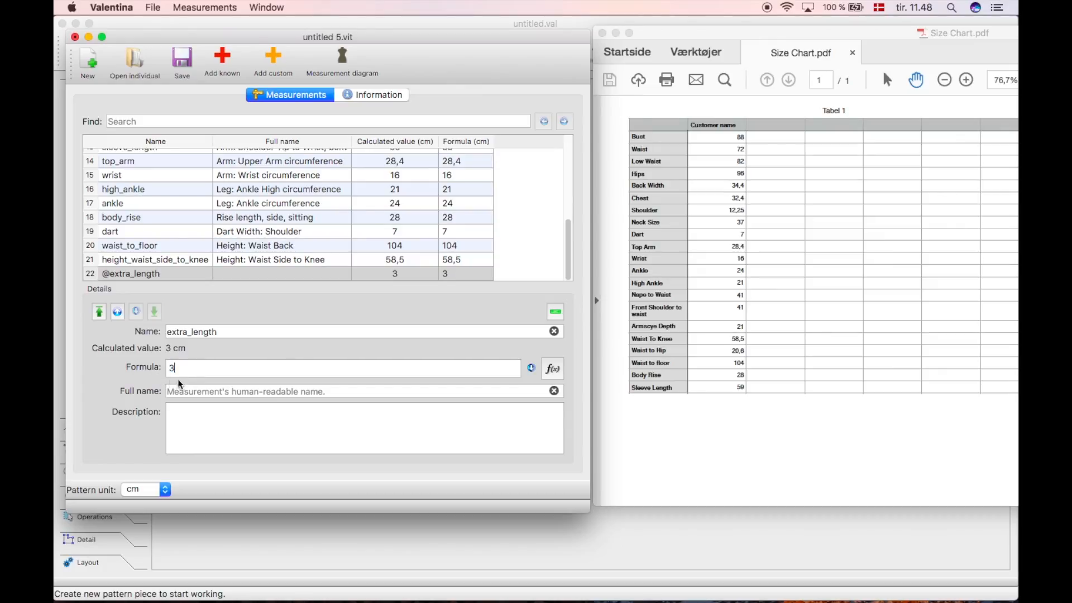
left_click(186, 387)
type("Extra Length")
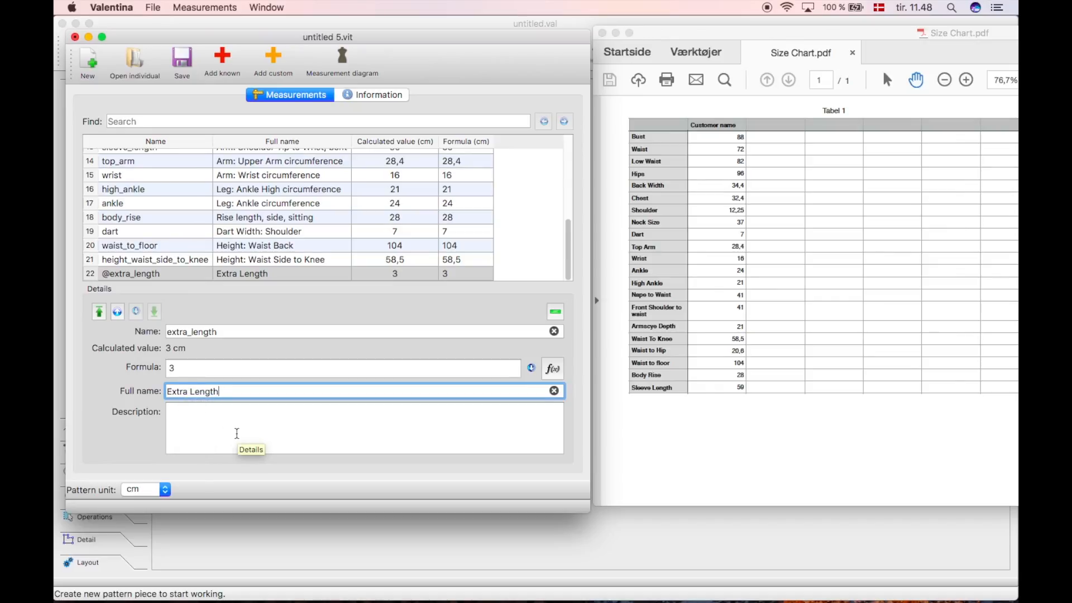
left_click(330, 249)
left_click(258, 275)
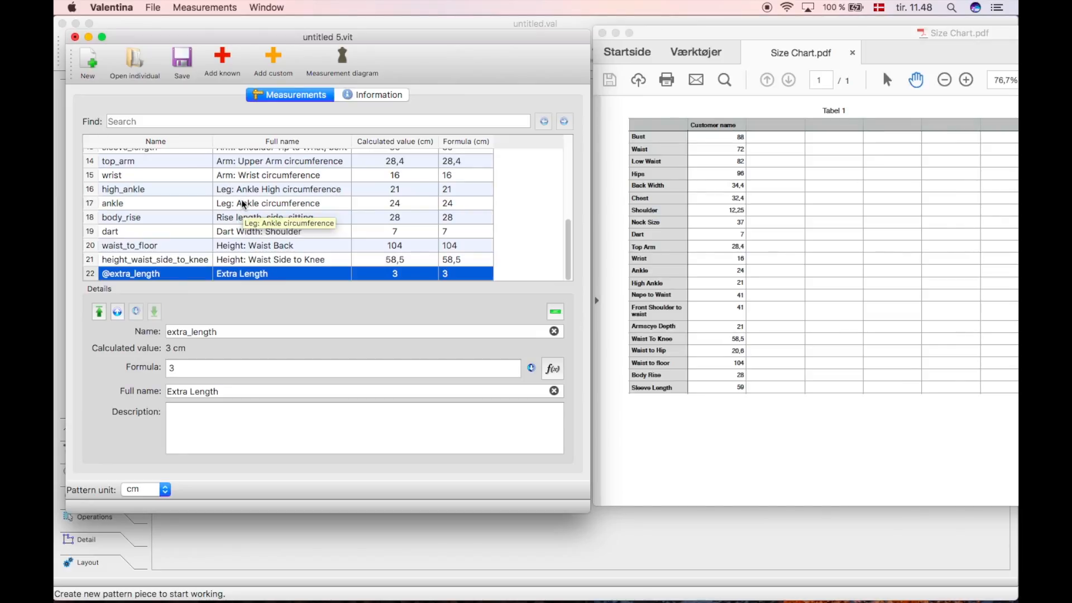
Review the measurement list and delete the custom extra_length measurement from it
scroll(267, 192, "up", 5)
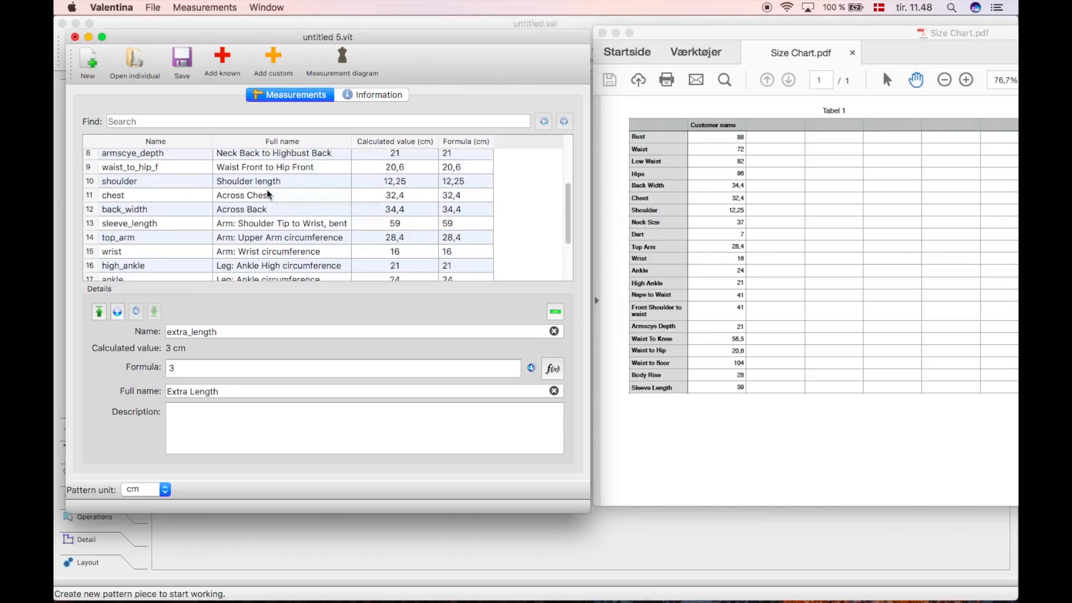
scroll(266, 192, "down", 4)
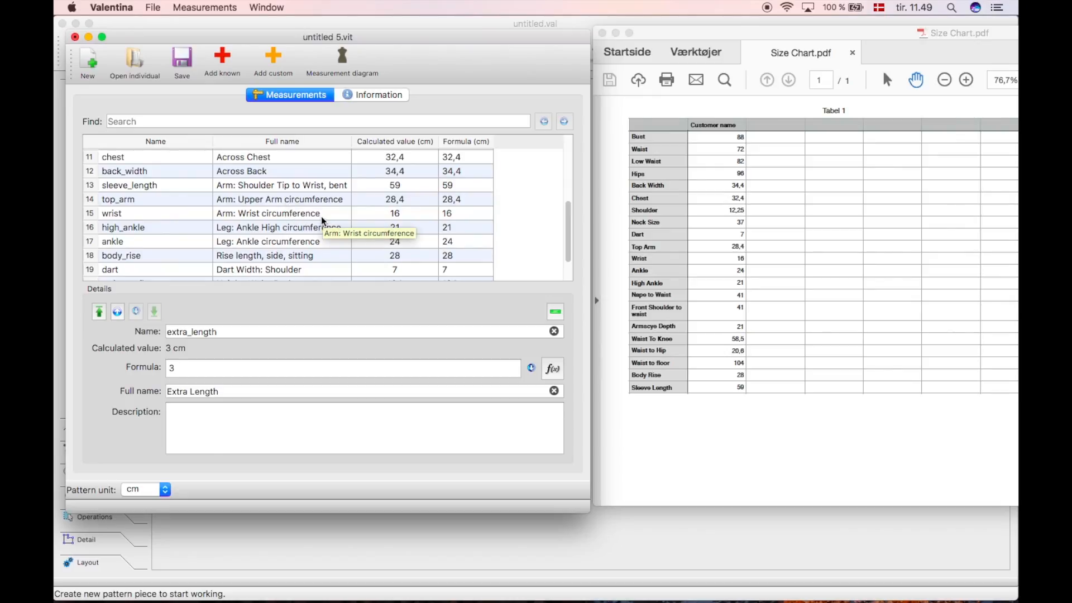
scroll(181, 229, "down", 3)
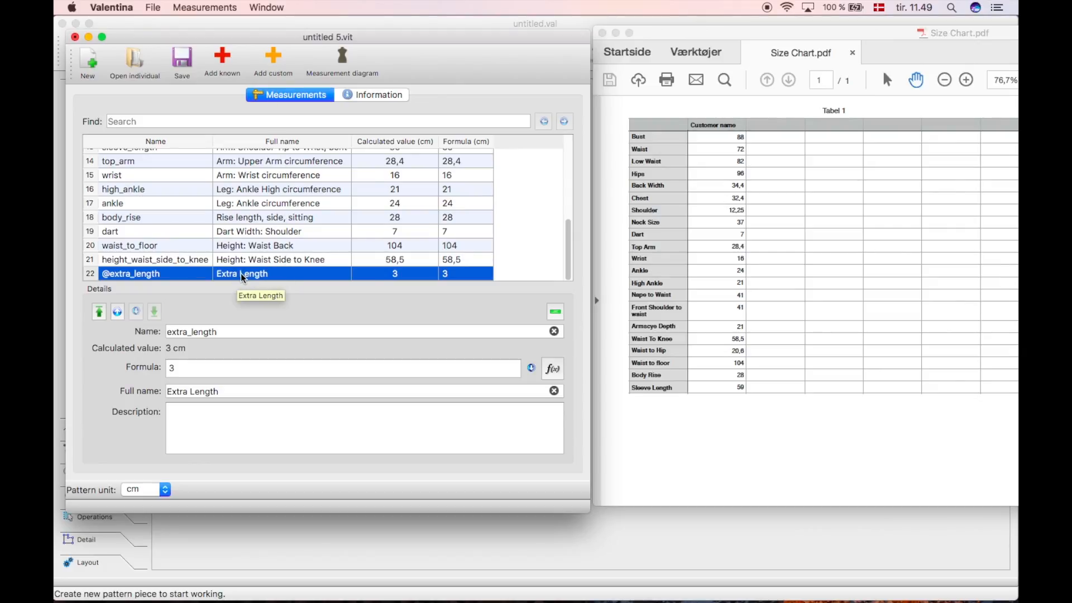
left_click(329, 278)
left_click(555, 313)
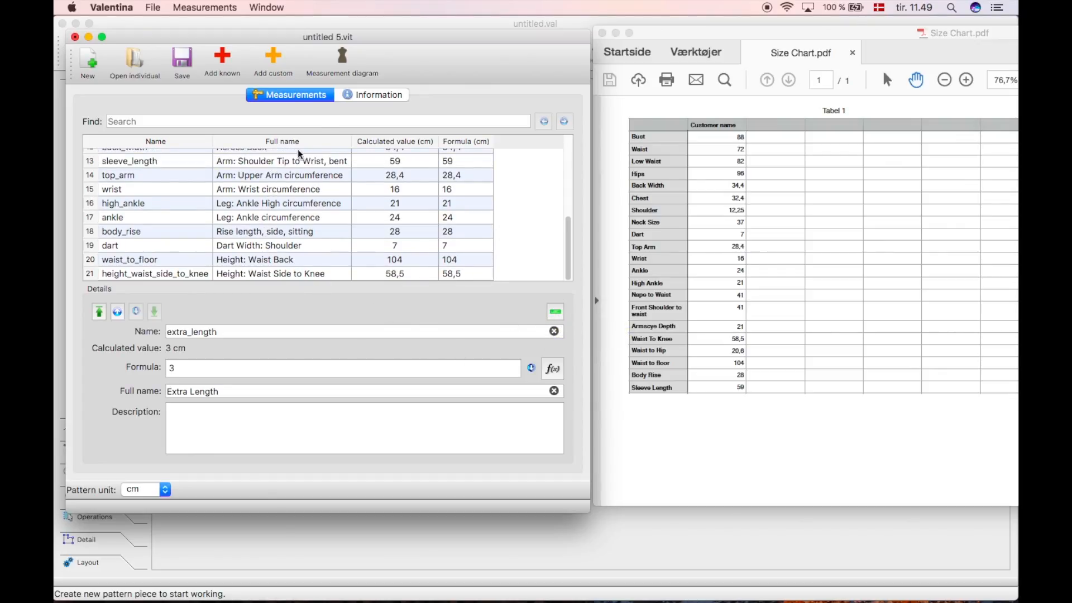
Show the measurement diagram and examine the illustrations for the wrist, high_ankle and waist measurements
left_click(343, 61)
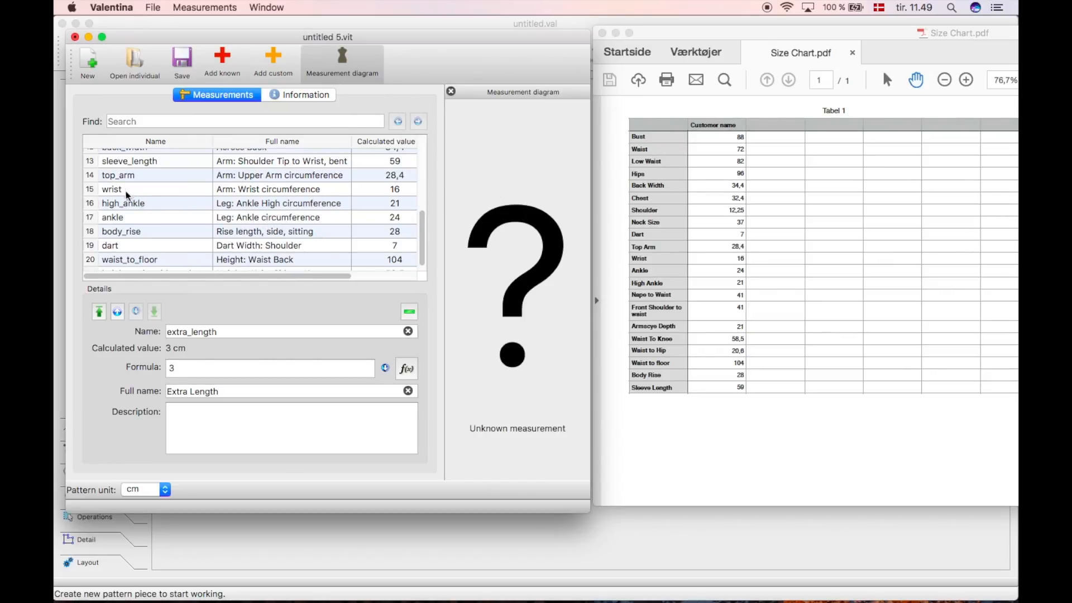
left_click(261, 190)
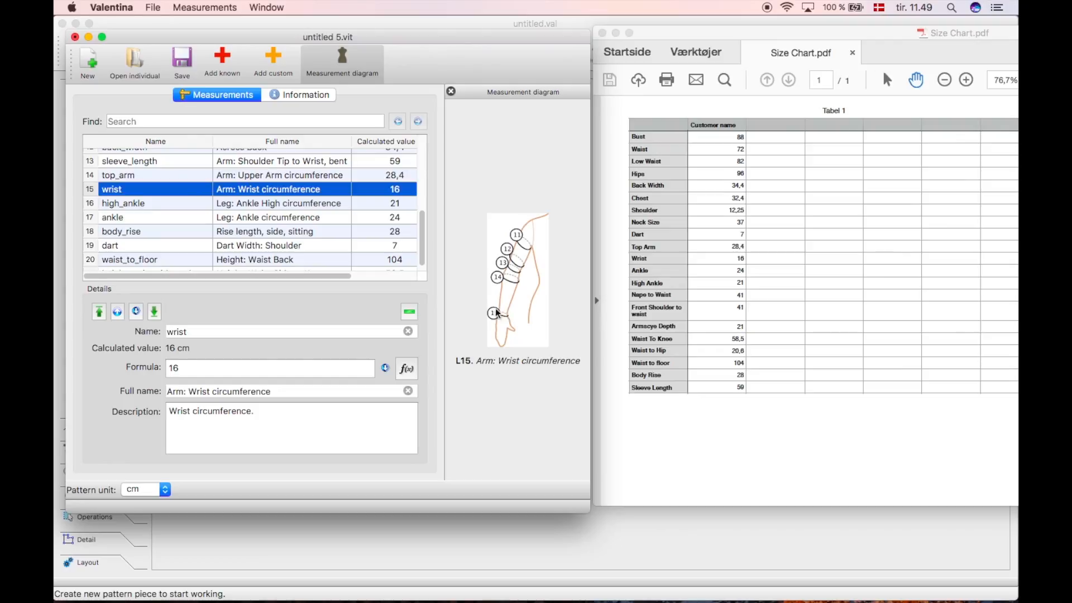
left_click(282, 205)
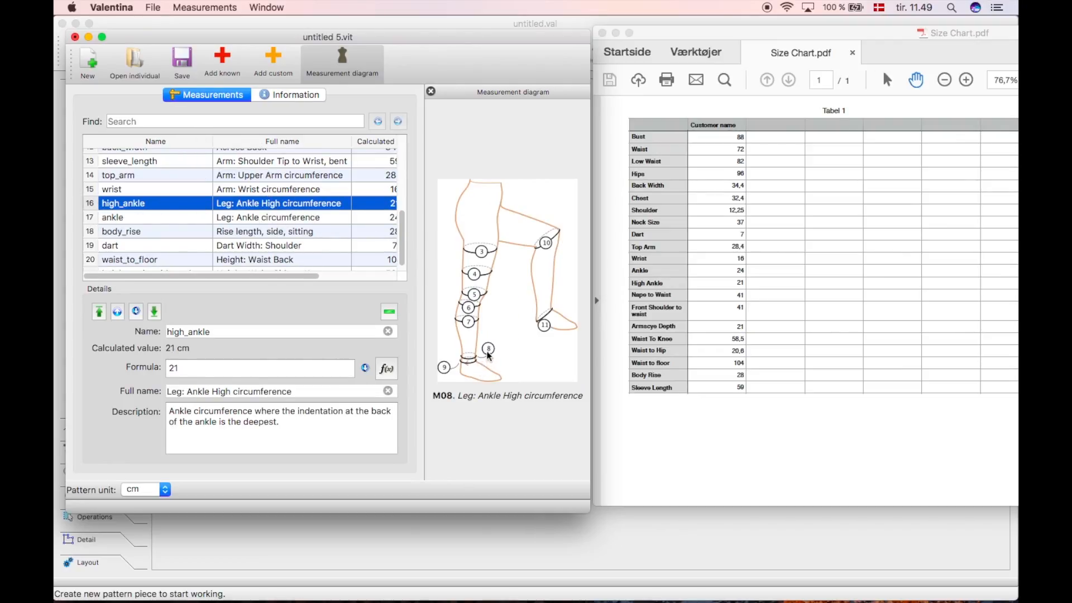
scroll(284, 209, "up", 5)
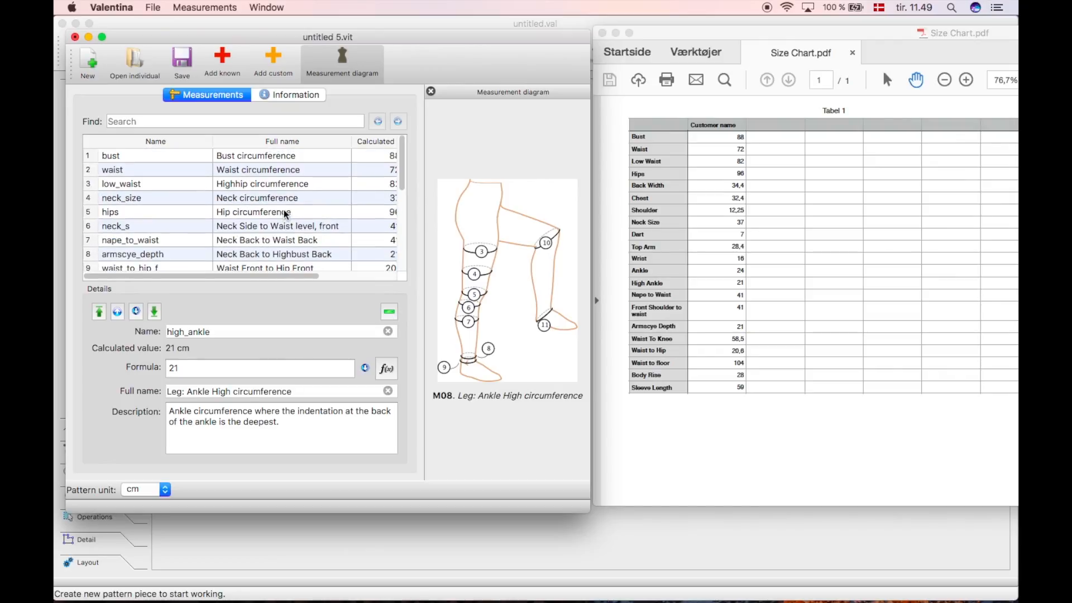
left_click(248, 171)
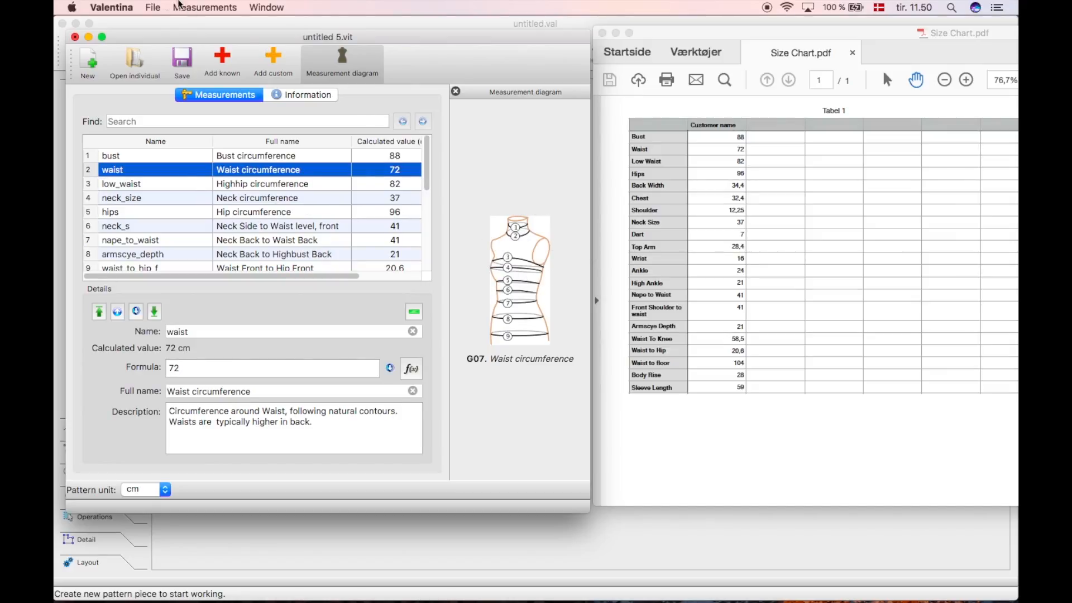
Look at the known measurements list, close it without adding anything, and hide the measurement diagram
left_click(221, 65)
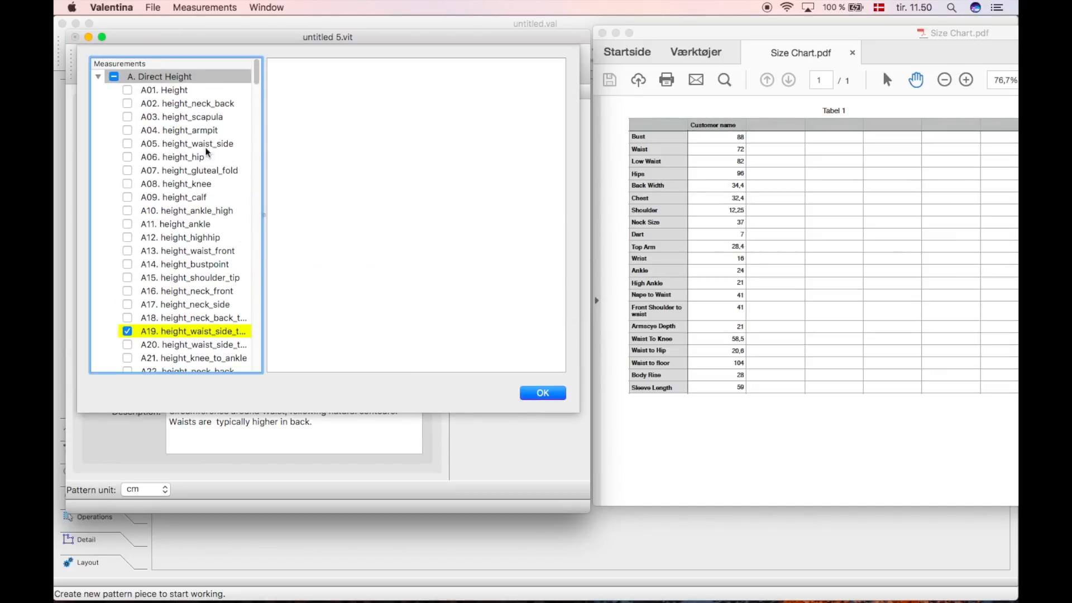
left_click(545, 393)
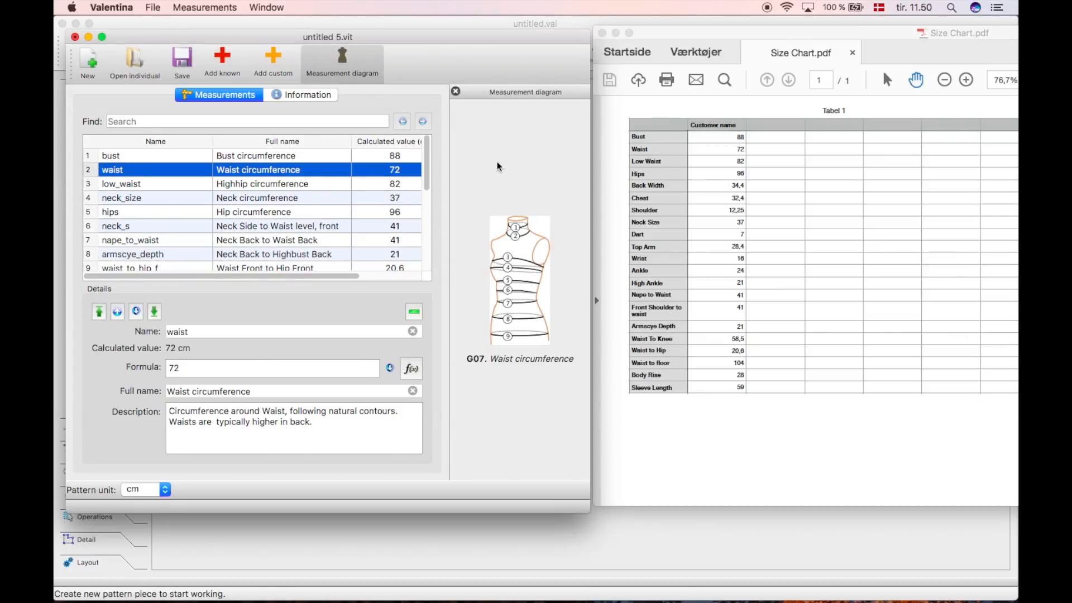
left_click(456, 91)
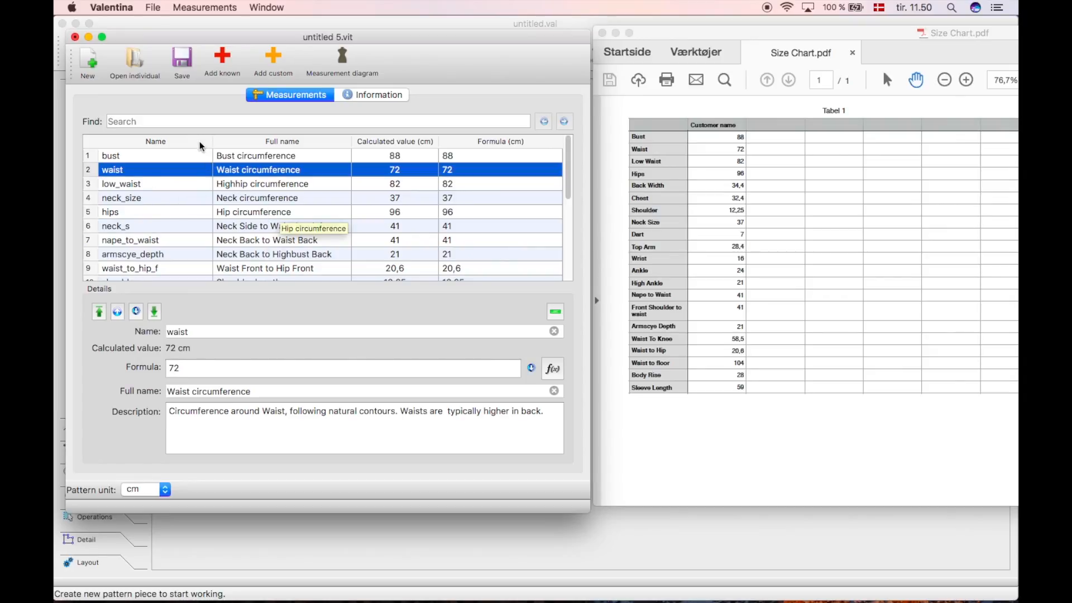
Save the measurement file as tutorialmeasurementsindividual2 in the measurements folder and close its window
left_click(173, 79)
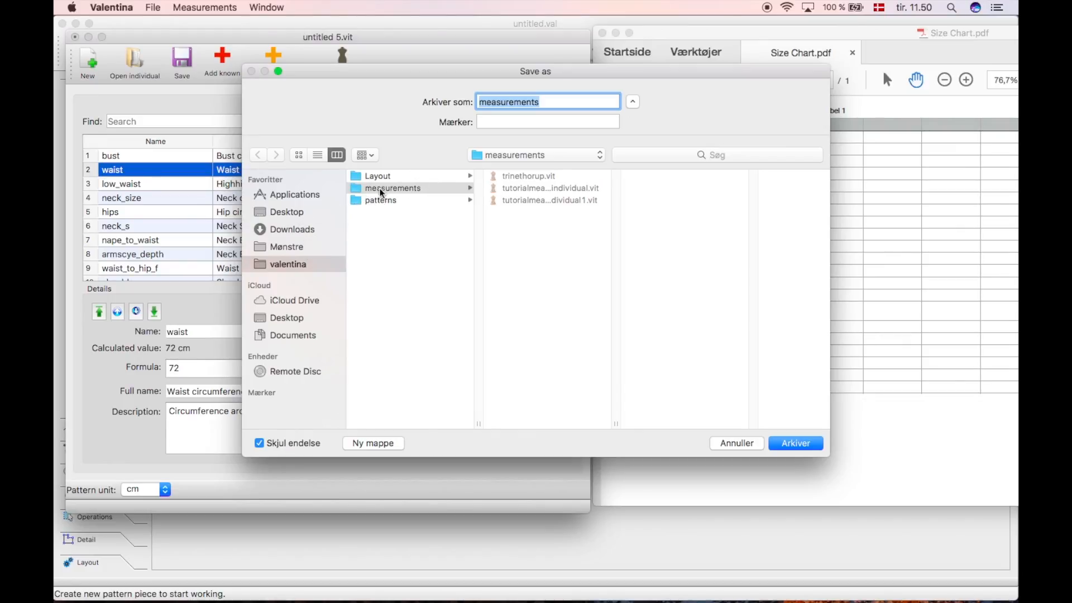
left_click(524, 200)
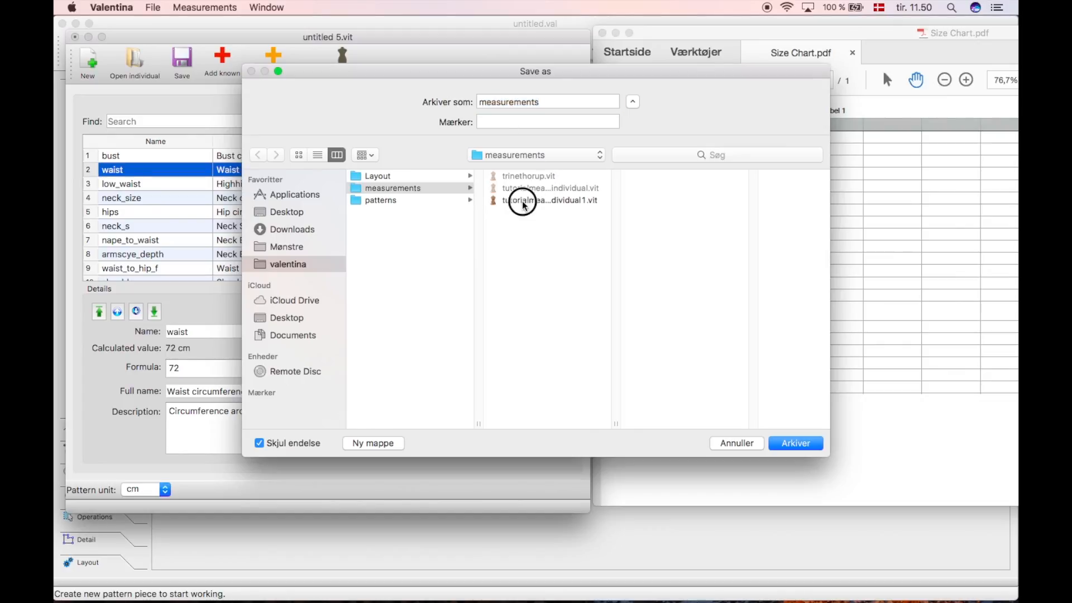
left_click(616, 101)
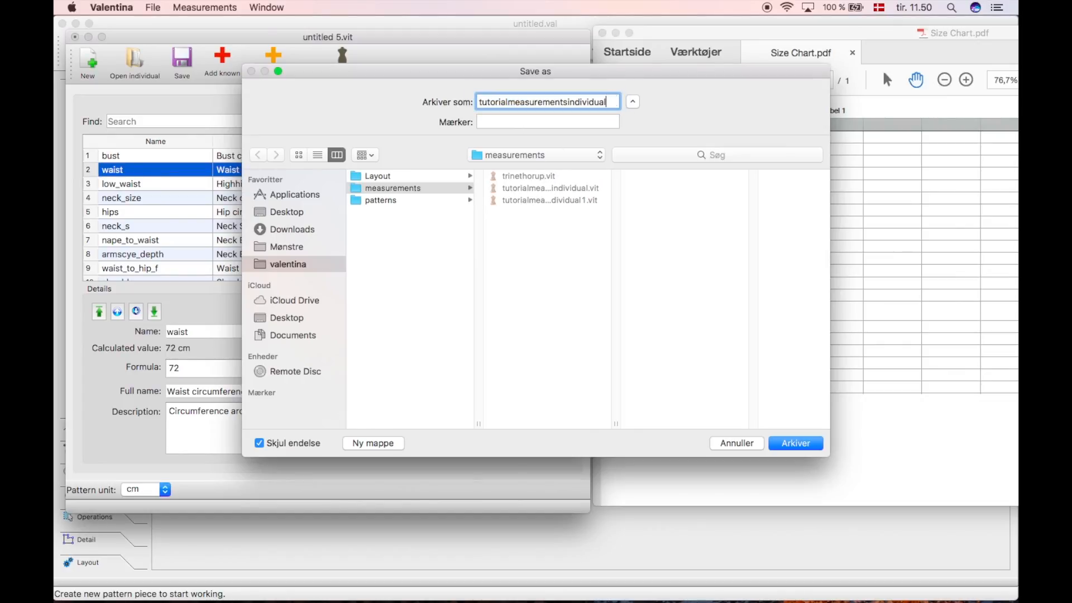
type("2")
left_click(794, 443)
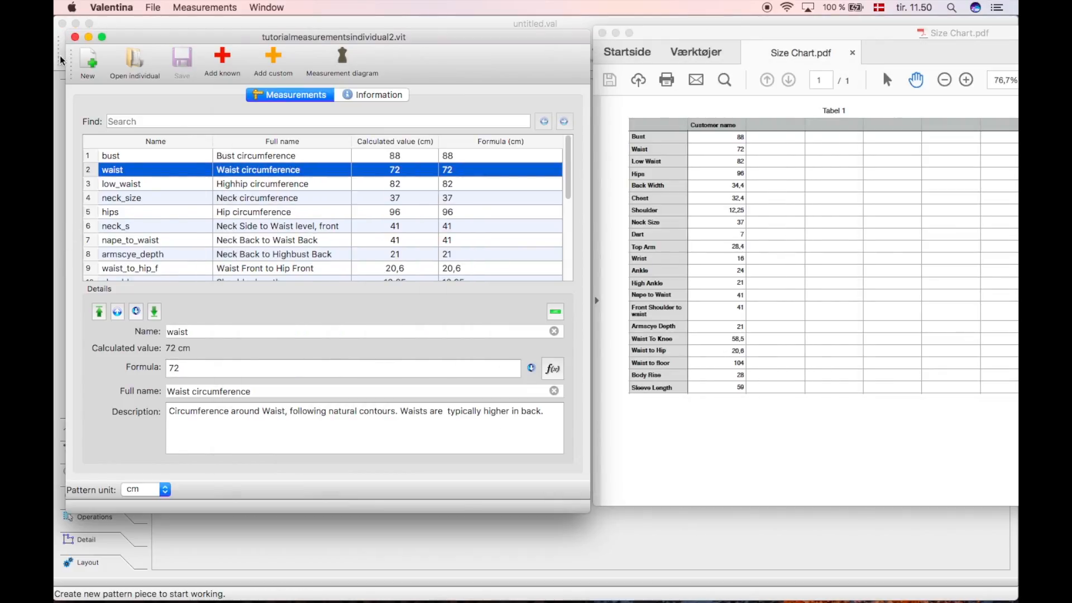
left_click(75, 37)
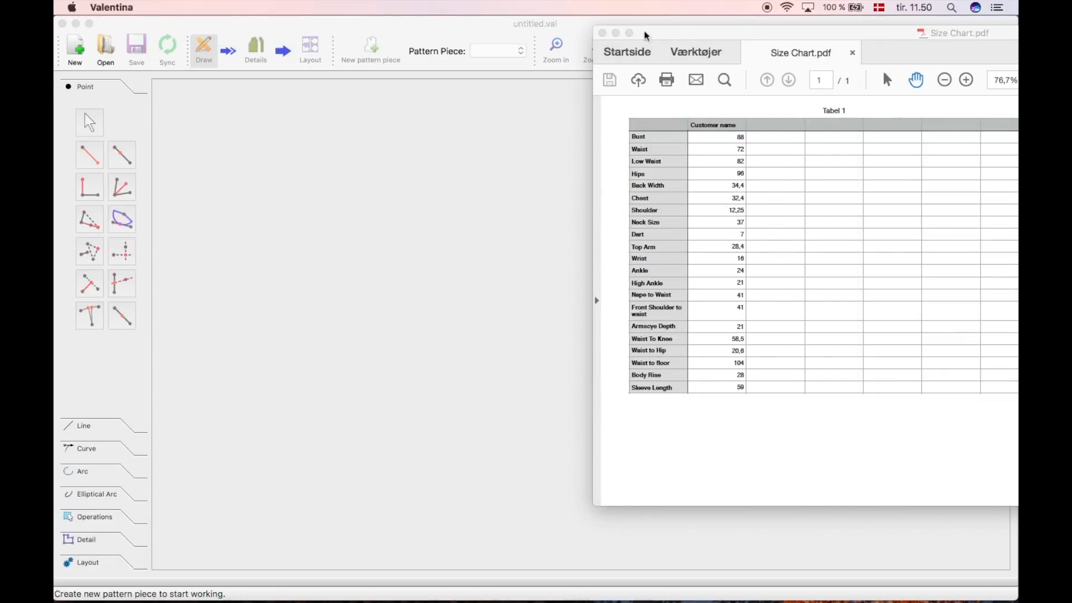
Minimise the size chart PDF and create a new pattern in centimeters with a piece named Pattern piece 1
left_click(616, 32)
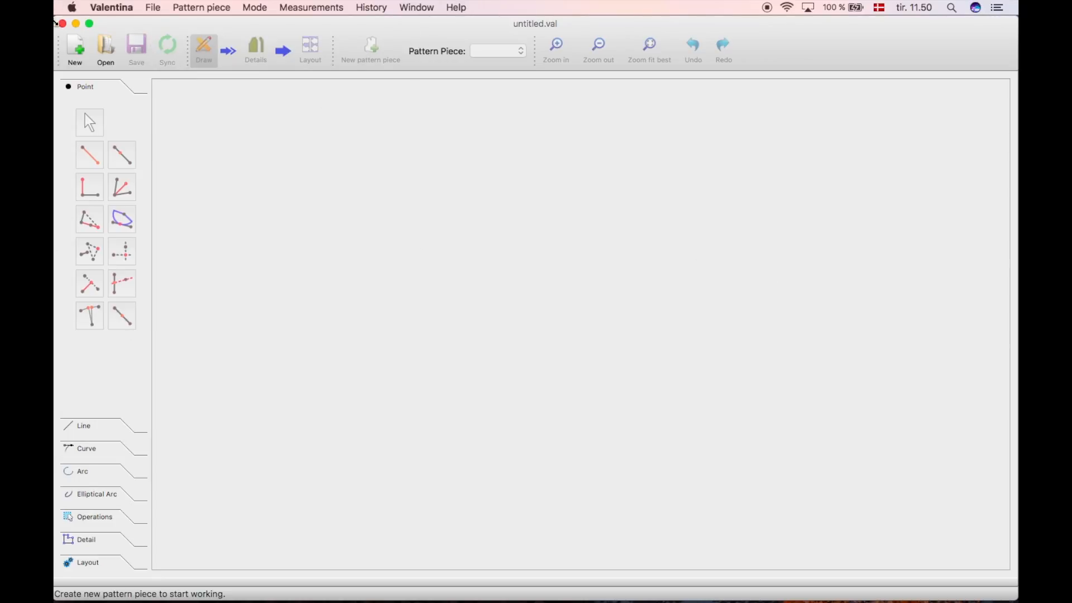
left_click(75, 49)
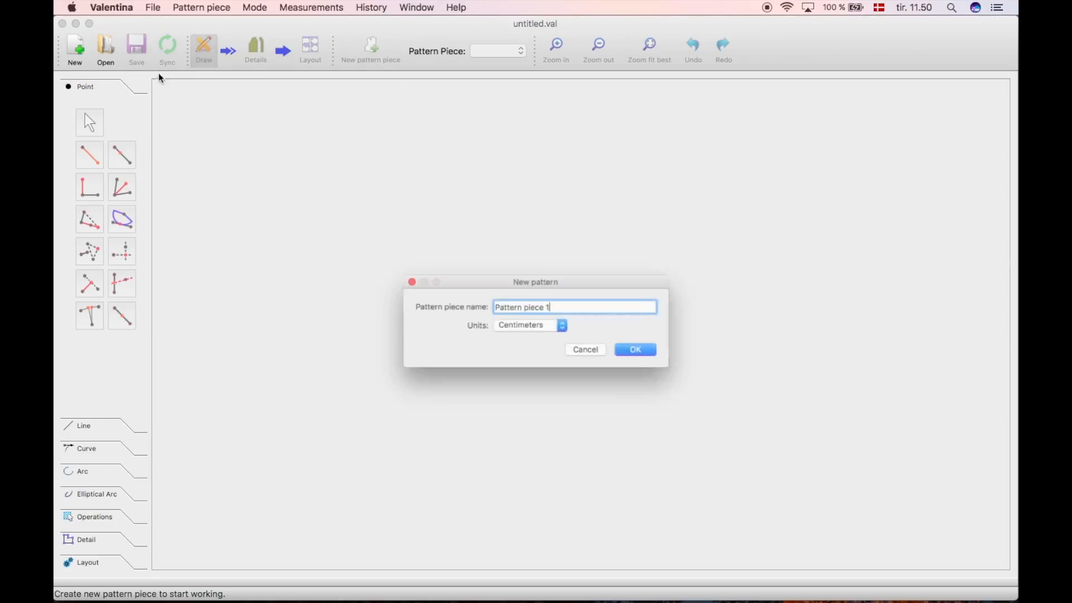
left_click(654, 351)
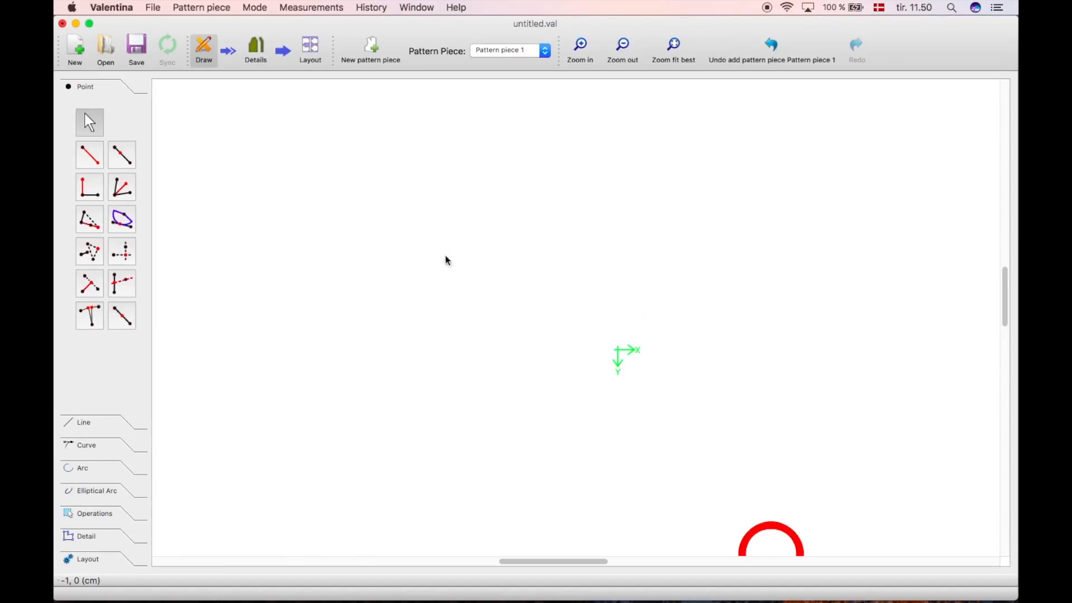
scroll(668, 314, "down", 5)
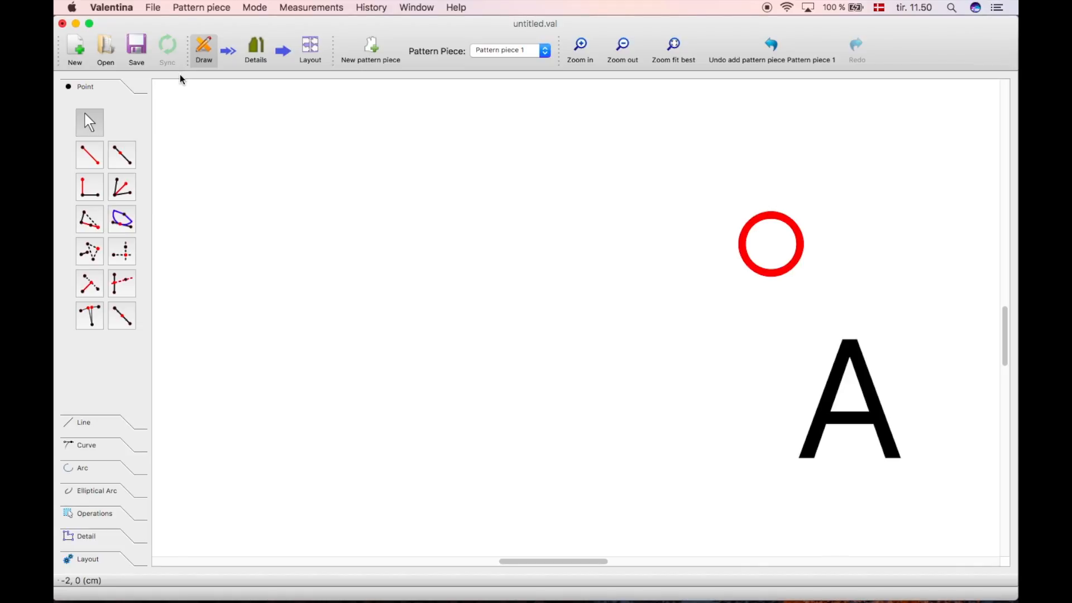
Load the individual measurement file tutorialmeasurementsindividual2.vit into the pattern
left_click(303, 8)
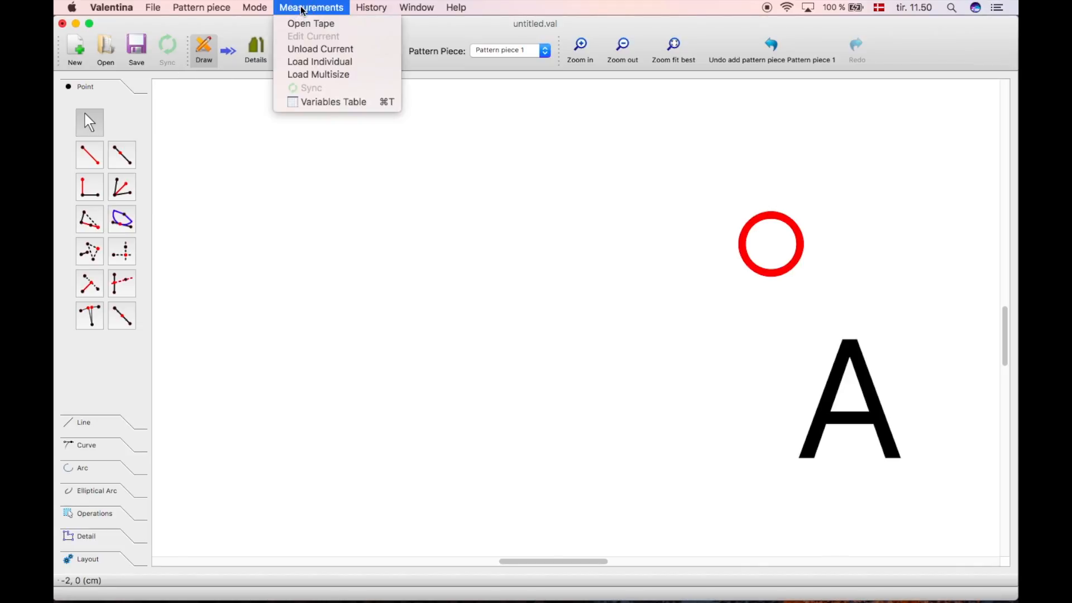
left_click(320, 62)
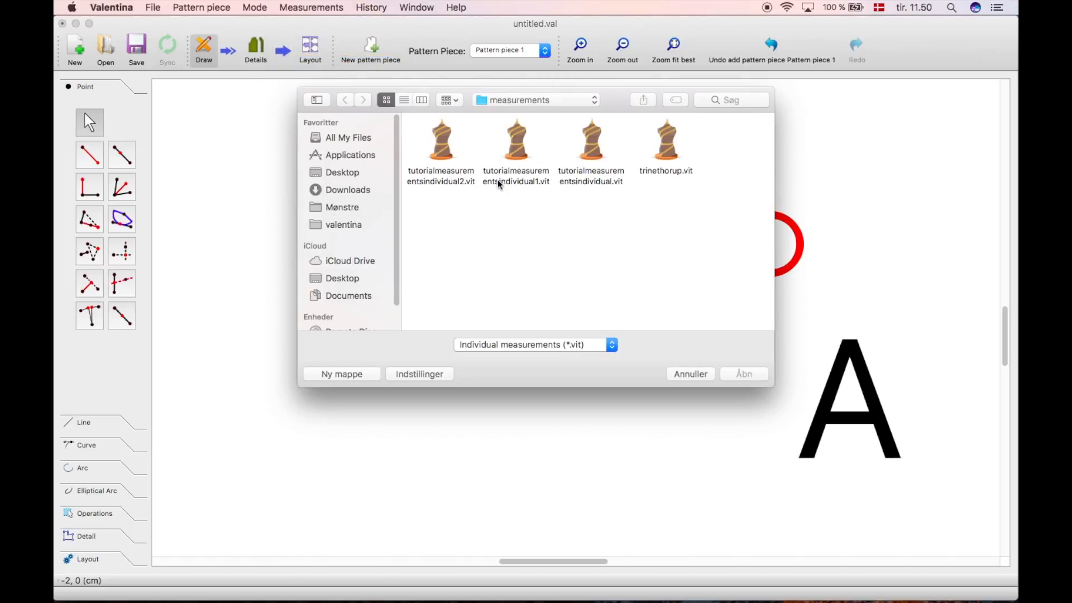
left_click(430, 148)
left_click(741, 373)
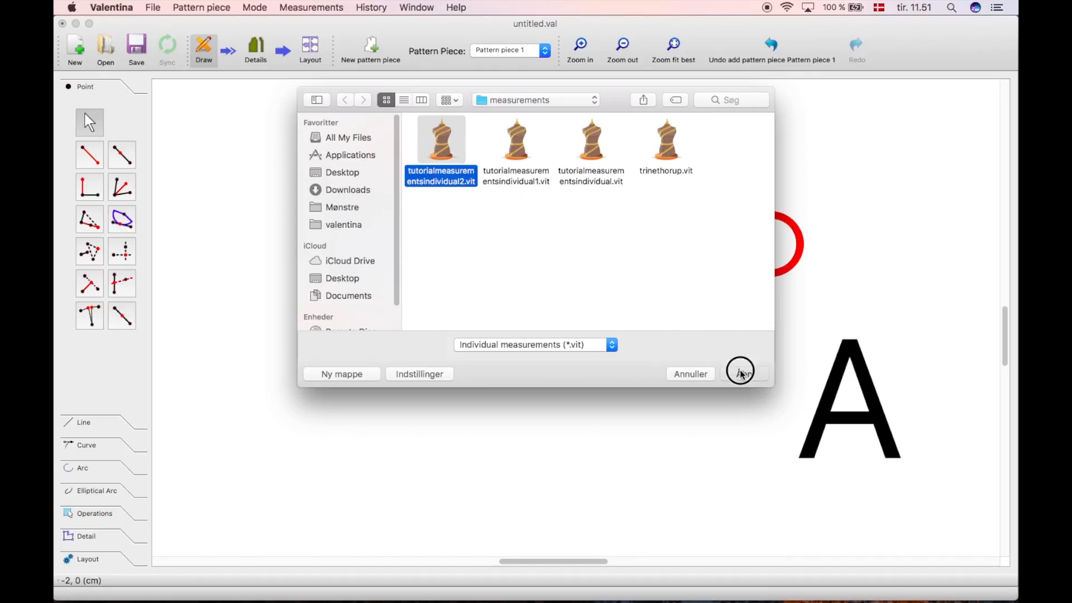